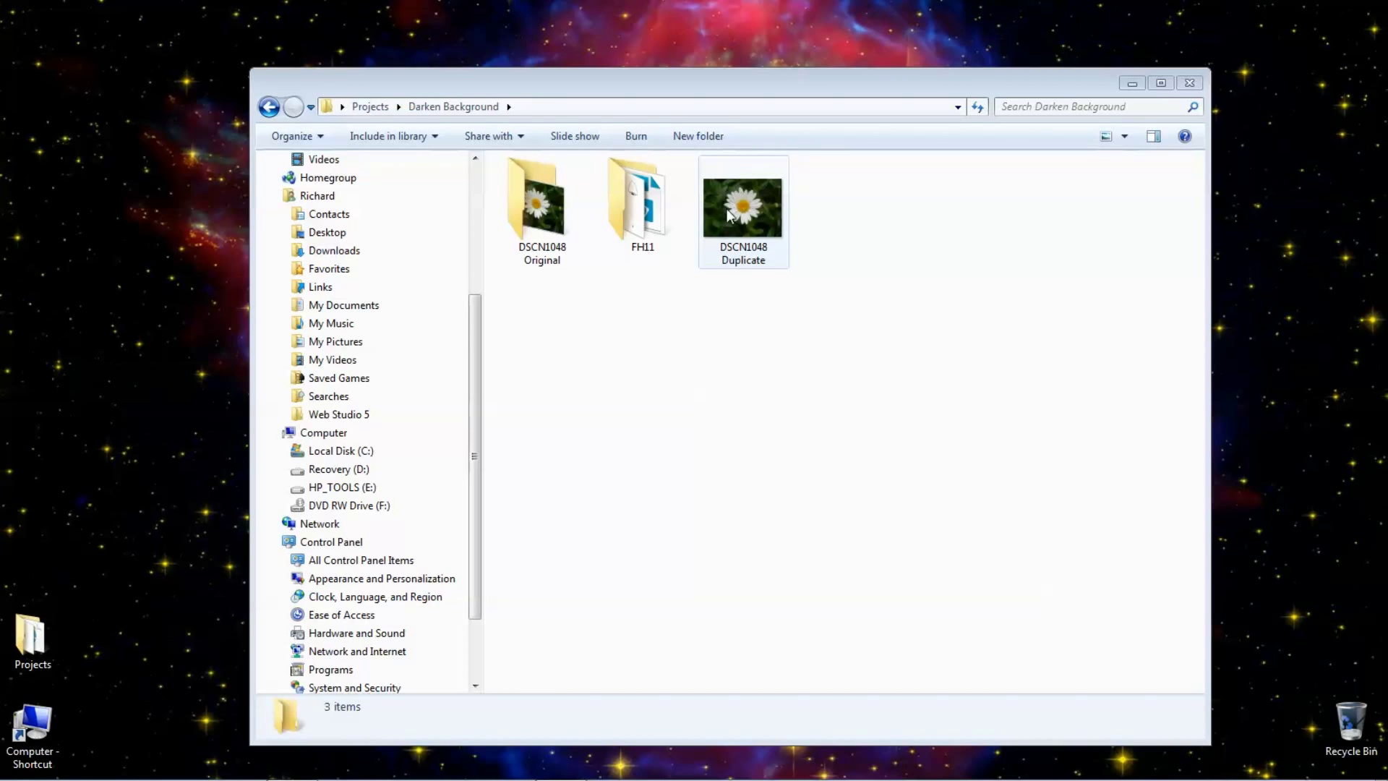
# Step: Open the DSCN1048 Duplicate photo from the Darken Background folder in Photoshop Elements
pyautogui.rightClick(753, 209)
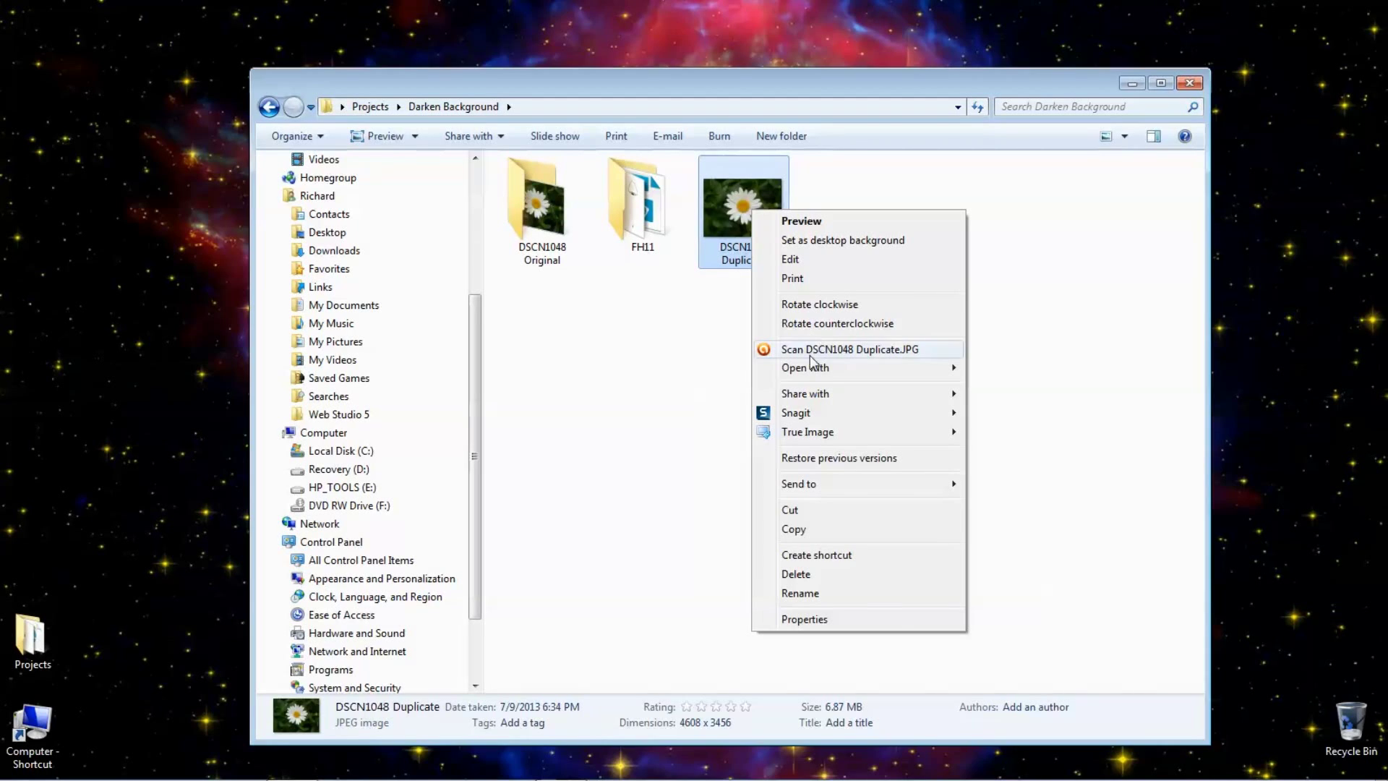
pyautogui.moveTo(829, 372)
pyautogui.click(1056, 406)
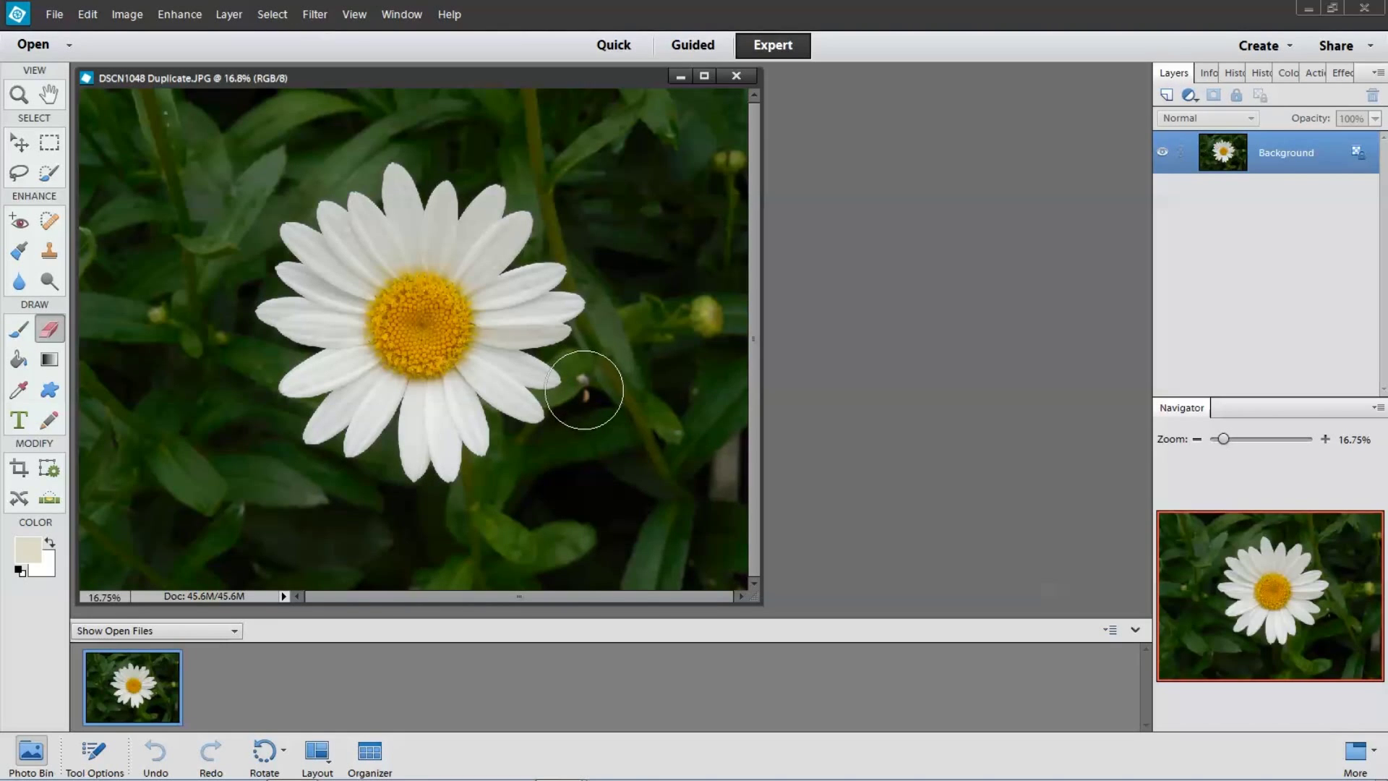
# Step: Set up the Clone Stamp with the soft 300 px default brush reduced to 53 px for retouching the spots beside the petals
pyautogui.click(1328, 438)
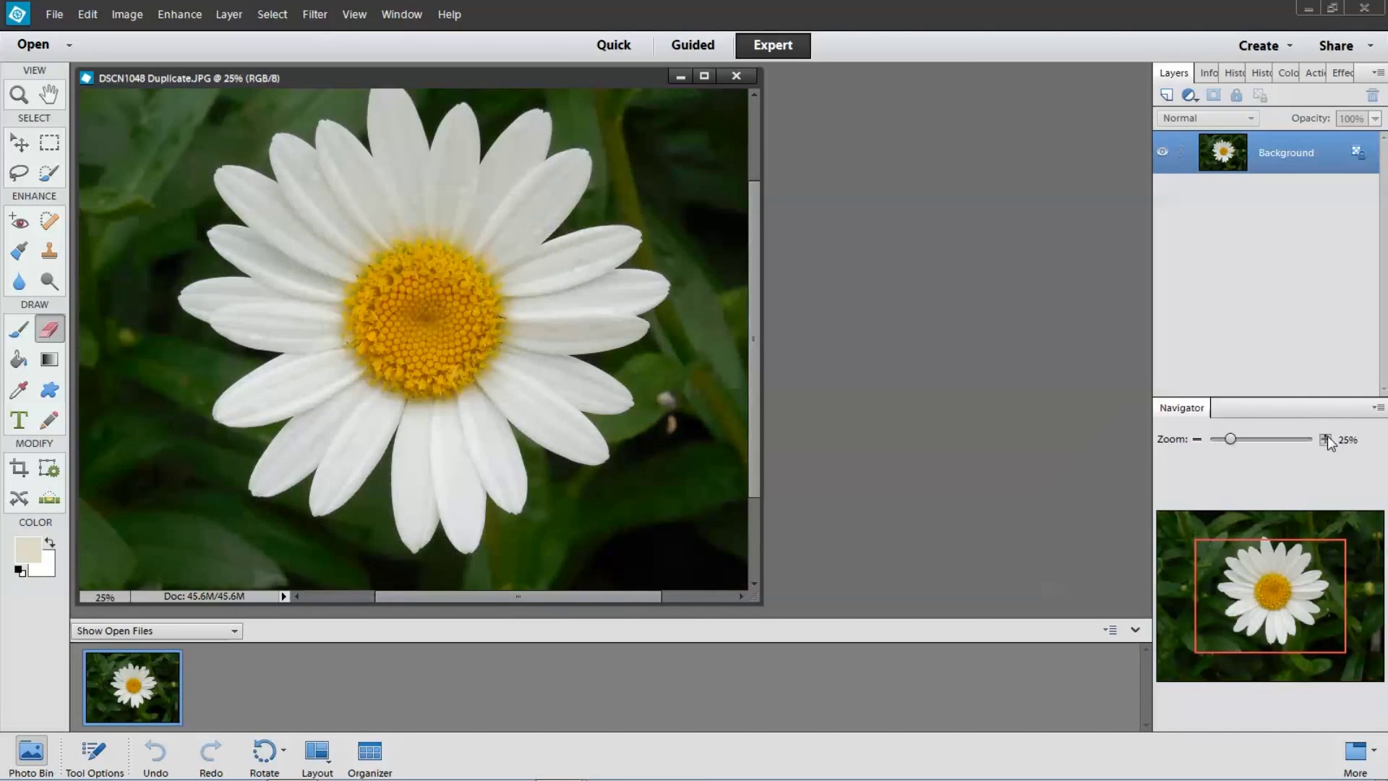
pyautogui.click(1328, 439)
pyautogui.click(1327, 439)
pyautogui.moveTo(1273, 594); pyautogui.dragTo(1329, 613)
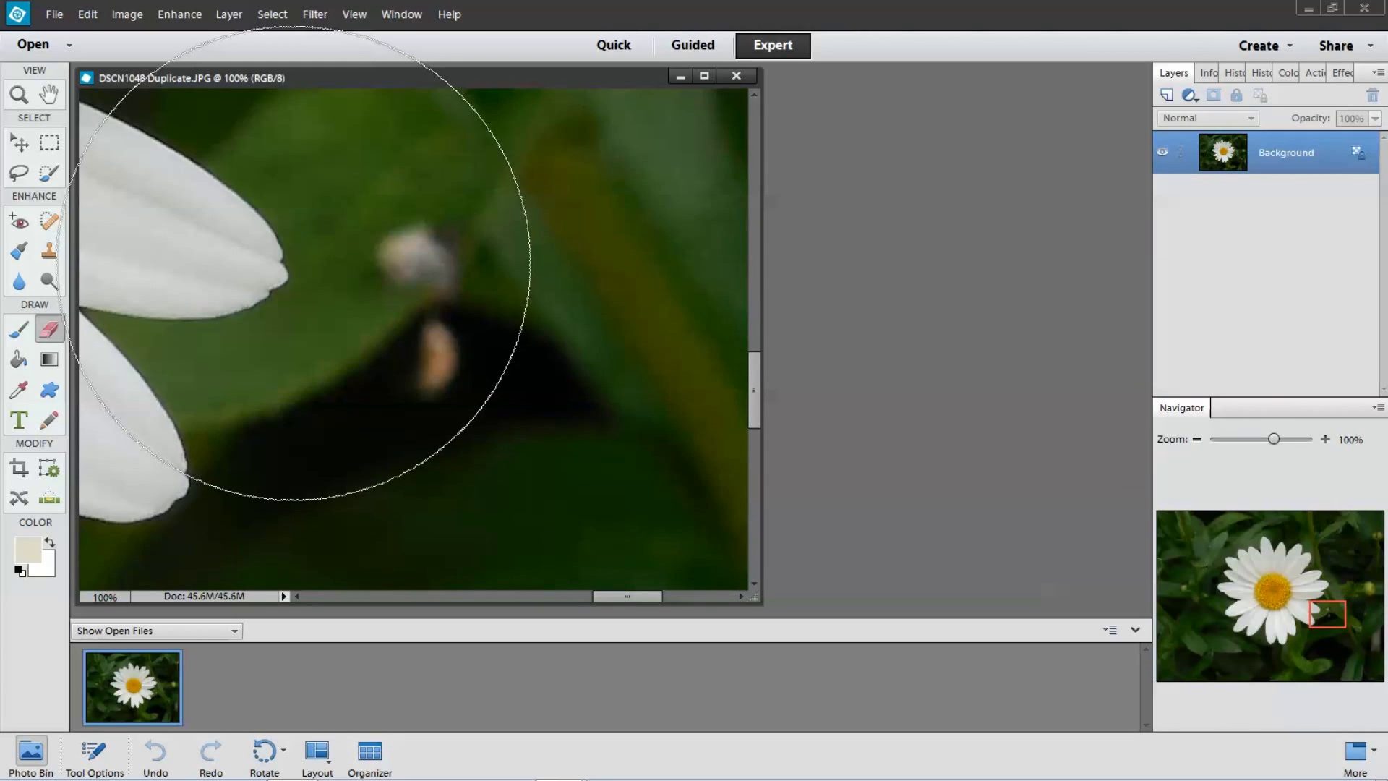
pyautogui.click(49, 252)
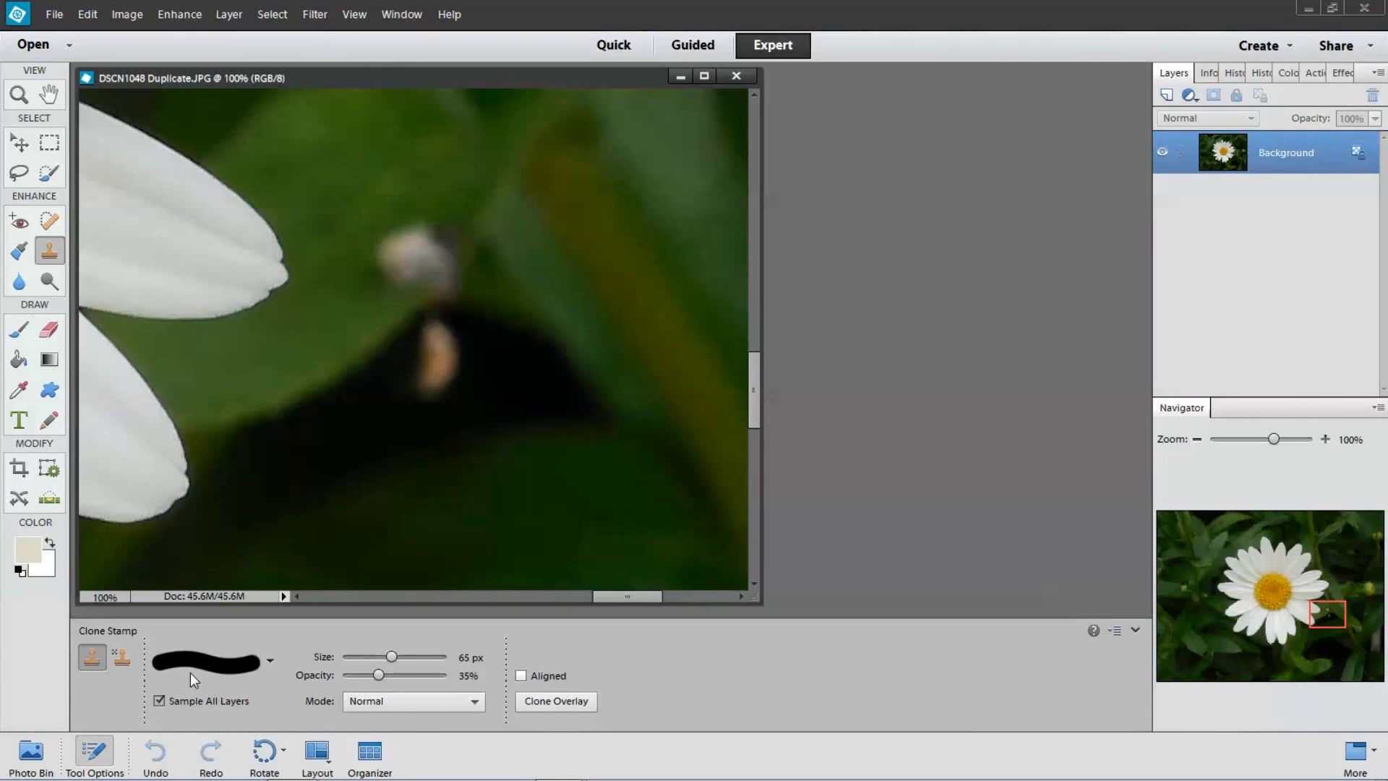
pyautogui.click(271, 660)
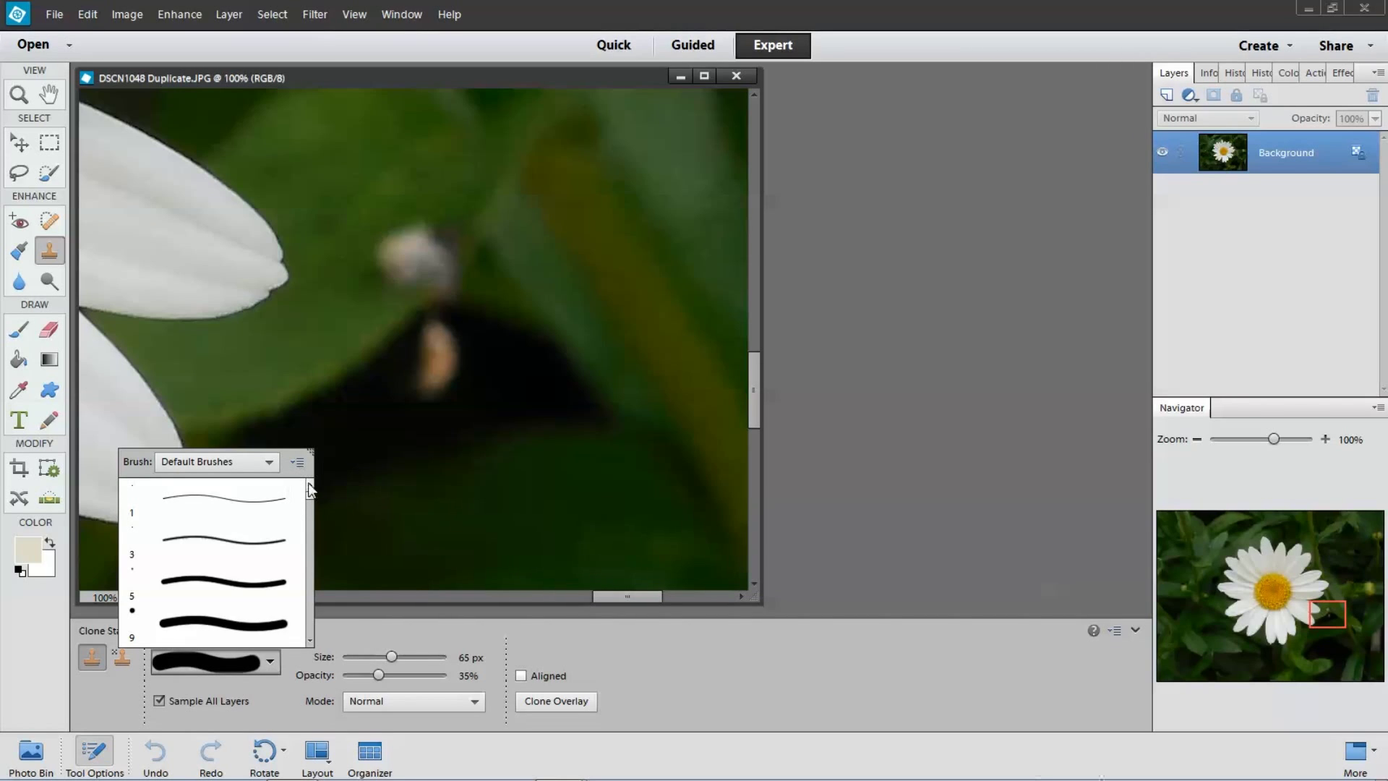
pyautogui.moveTo(307, 493); pyautogui.dragTo(303, 534)
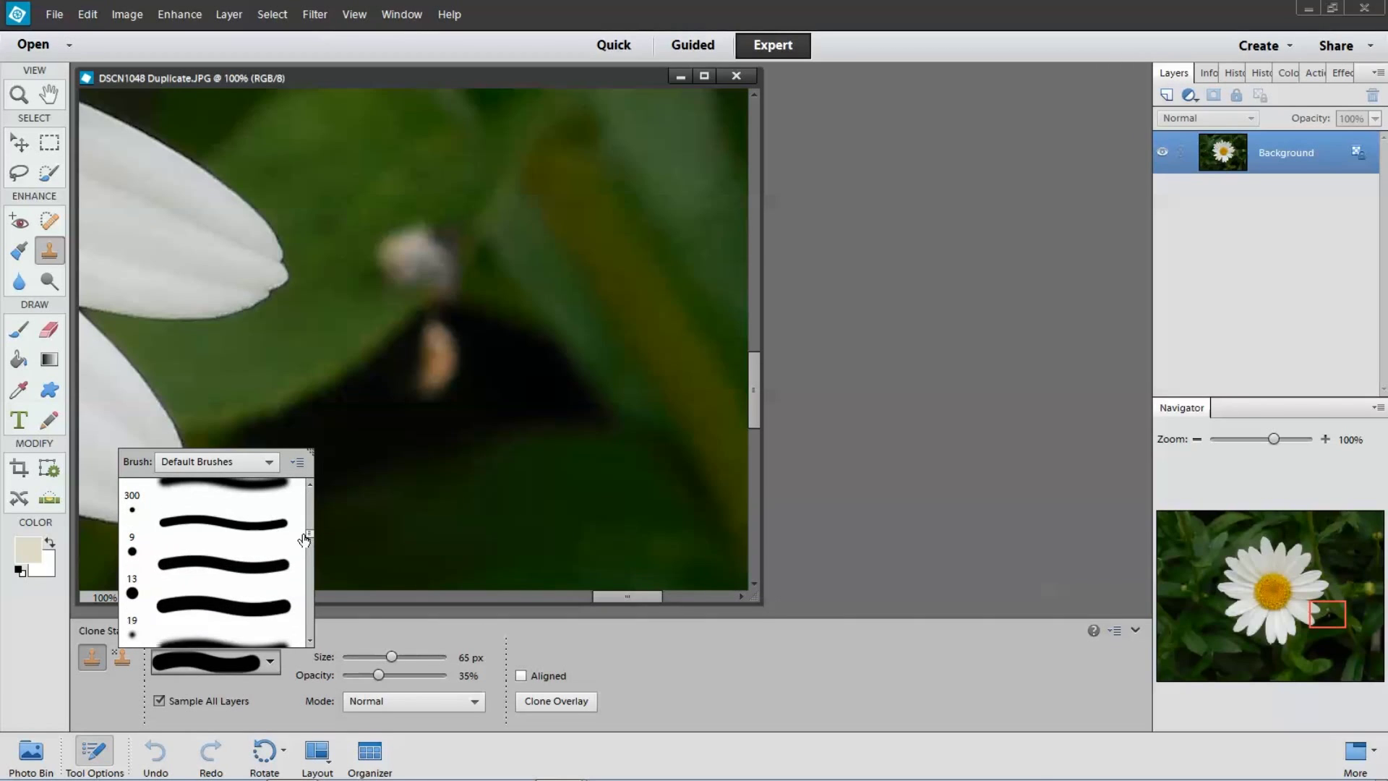
pyautogui.click(269, 496)
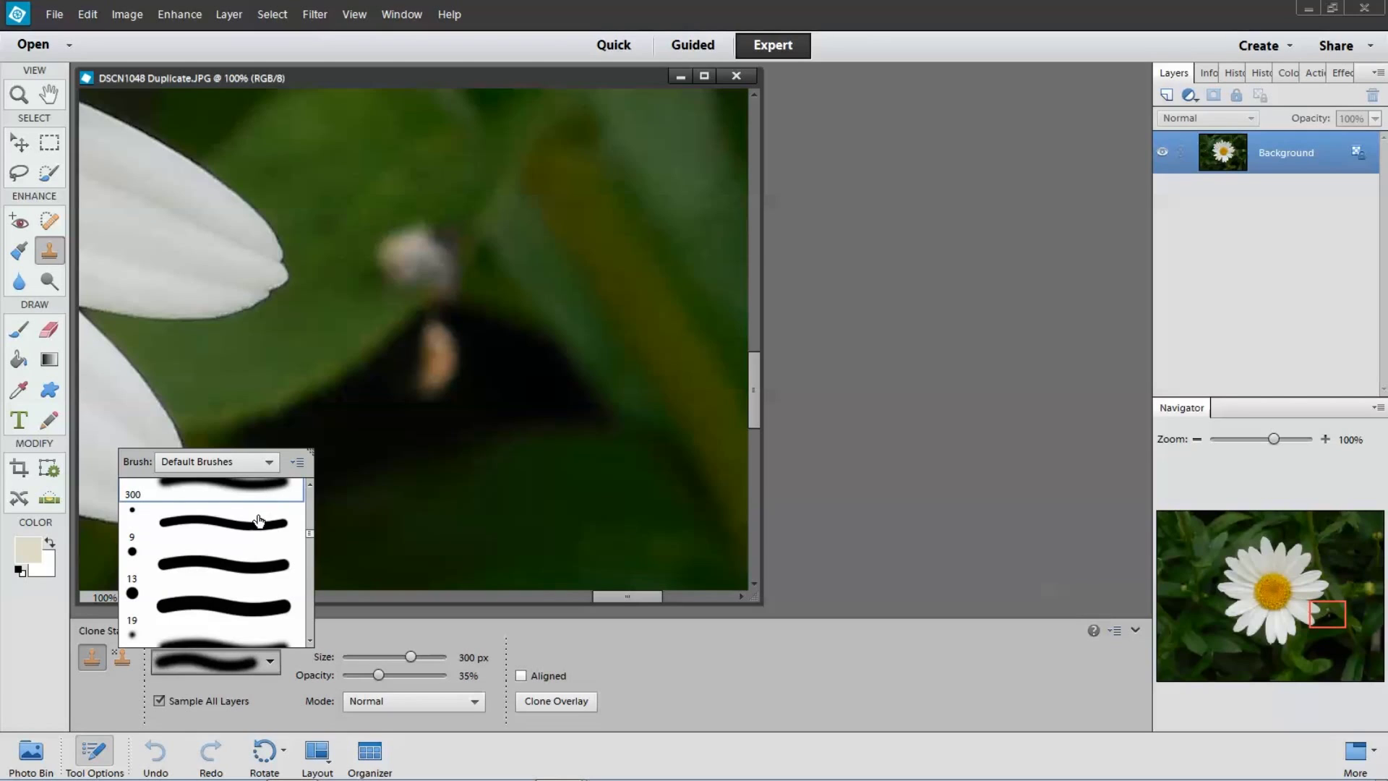
pyautogui.click(275, 713)
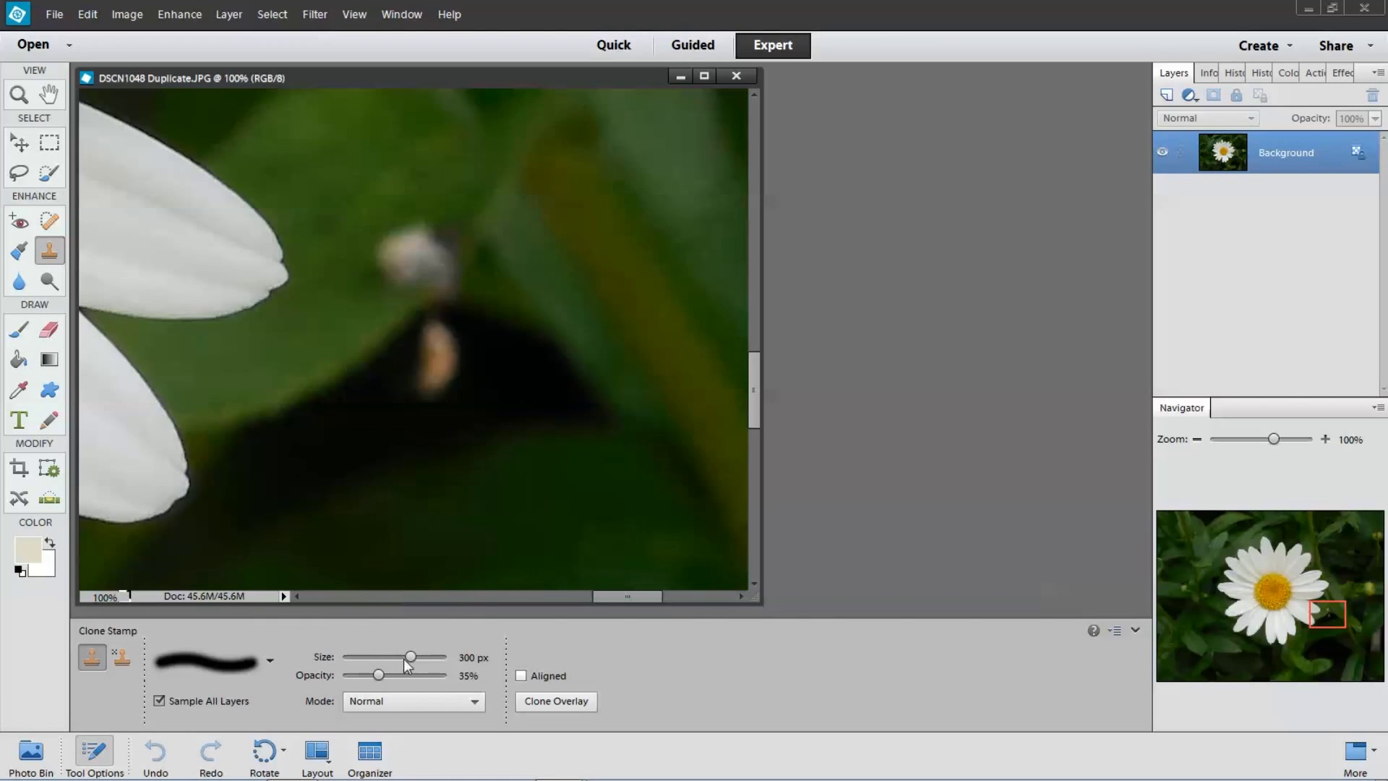
pyautogui.moveTo(410, 655); pyautogui.dragTo(393, 656)
pyautogui.moveTo(392, 657); pyautogui.dragTo(387, 657)
# Step: Clone nearby green leaf texture over the whitish spot beside the petal tips
pyautogui.press('alt')
pyautogui.keyDown('alt'); pyautogui.click(369, 290); pyautogui.keyUp('alt')
pyautogui.moveTo(370, 290); pyautogui.dragTo(422, 246)
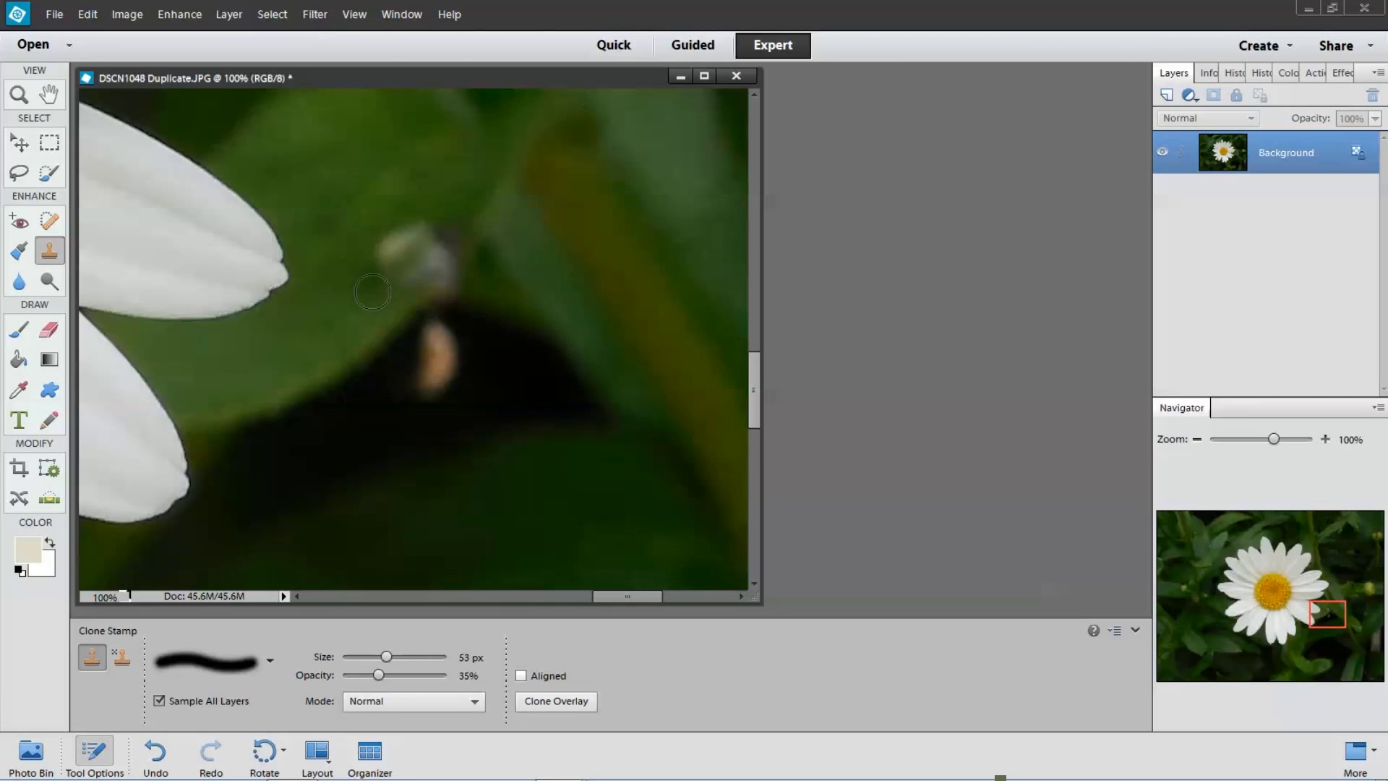
pyautogui.moveTo(371, 267); pyautogui.dragTo(425, 224)
pyautogui.moveTo(376, 297)
pyautogui.mouseDown()
pyautogui.moveTo(434, 257)
pyautogui.moveTo(441, 245)
pyautogui.moveTo(388, 248)
pyautogui.moveTo(366, 273)
pyautogui.moveTo(415, 229)
pyautogui.mouseUp()
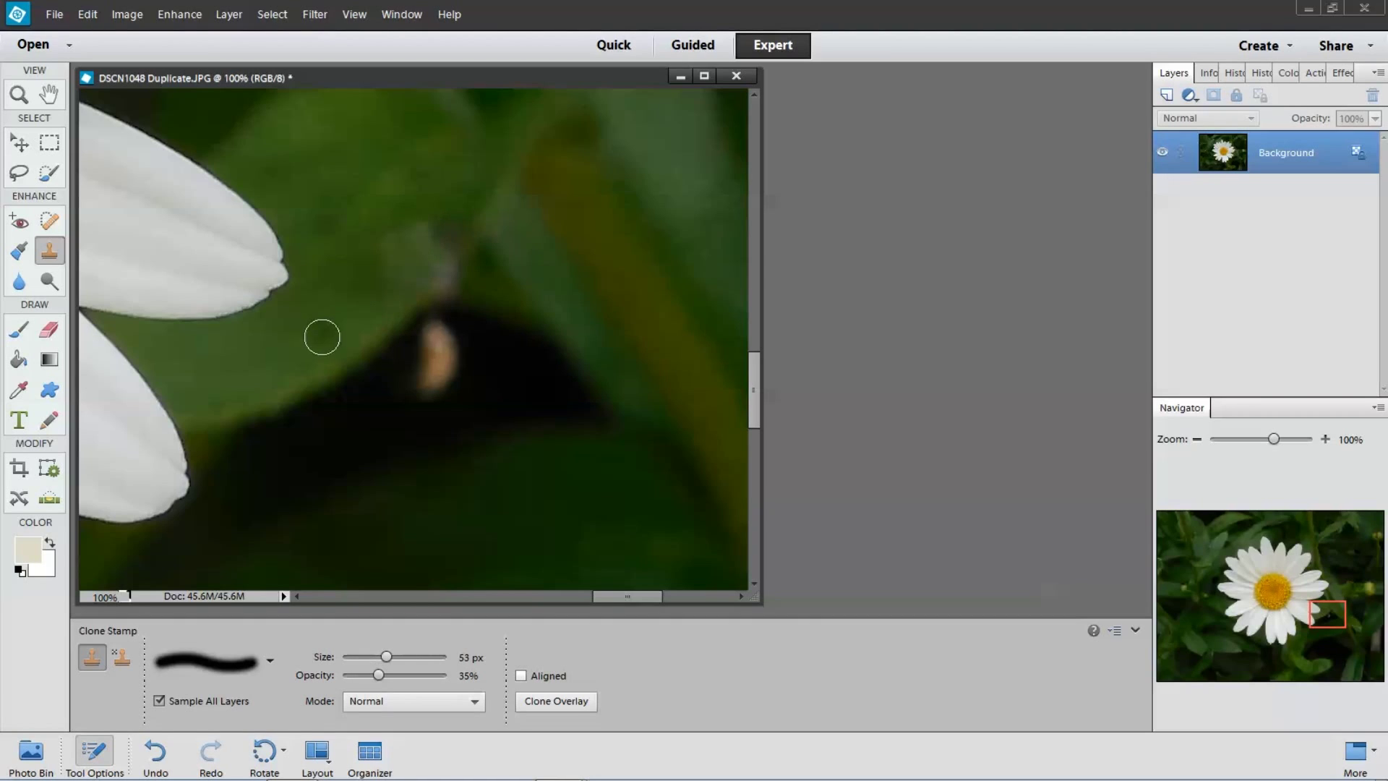
pyautogui.moveTo(384, 285); pyautogui.dragTo(447, 232)
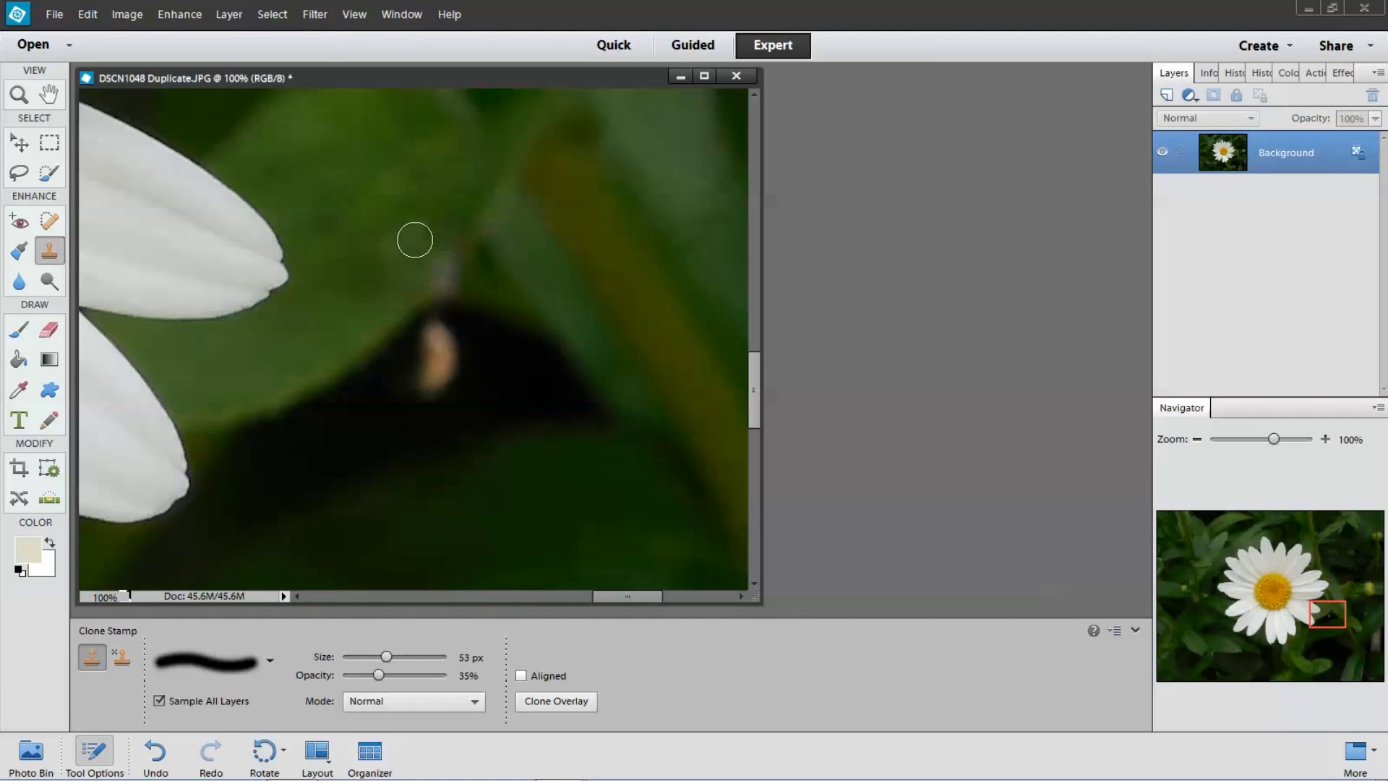
pyautogui.moveTo(334, 304)
pyautogui.mouseDown()
pyautogui.moveTo(397, 288)
pyautogui.moveTo(439, 255)
pyautogui.mouseUp()
# Step: Clone the adjacent dark shadow area over the orange spot below the leaf
pyautogui.moveTo(359, 272)
pyautogui.mouseDown()
pyautogui.moveTo(420, 228)
pyautogui.moveTo(344, 316)
pyautogui.moveTo(416, 241)
pyautogui.moveTo(384, 242)
pyautogui.moveTo(334, 341)
pyautogui.moveTo(363, 400)
pyautogui.moveTo(453, 381)
pyautogui.moveTo(443, 366)
pyautogui.moveTo(433, 377)
pyautogui.moveTo(452, 390)
pyautogui.moveTo(486, 359)
pyautogui.mouseUp()
pyautogui.keyDown('alt'); pyautogui.click(486, 359); pyautogui.keyUp('alt')
pyautogui.moveTo(486, 359)
pyautogui.mouseDown()
pyautogui.moveTo(428, 391)
pyautogui.moveTo(448, 353)
pyautogui.moveTo(437, 329)
pyautogui.moveTo(424, 389)
pyautogui.moveTo(448, 377)
pyautogui.moveTo(444, 331)
pyautogui.moveTo(431, 330)
pyautogui.moveTo(422, 394)
pyautogui.moveTo(439, 393)
pyautogui.moveTo(451, 355)
pyautogui.moveTo(429, 331)
pyautogui.moveTo(420, 383)
pyautogui.moveTo(443, 382)
pyautogui.moveTo(449, 336)
pyautogui.moveTo(457, 371)
pyautogui.moveTo(380, 430)
pyautogui.mouseUp()
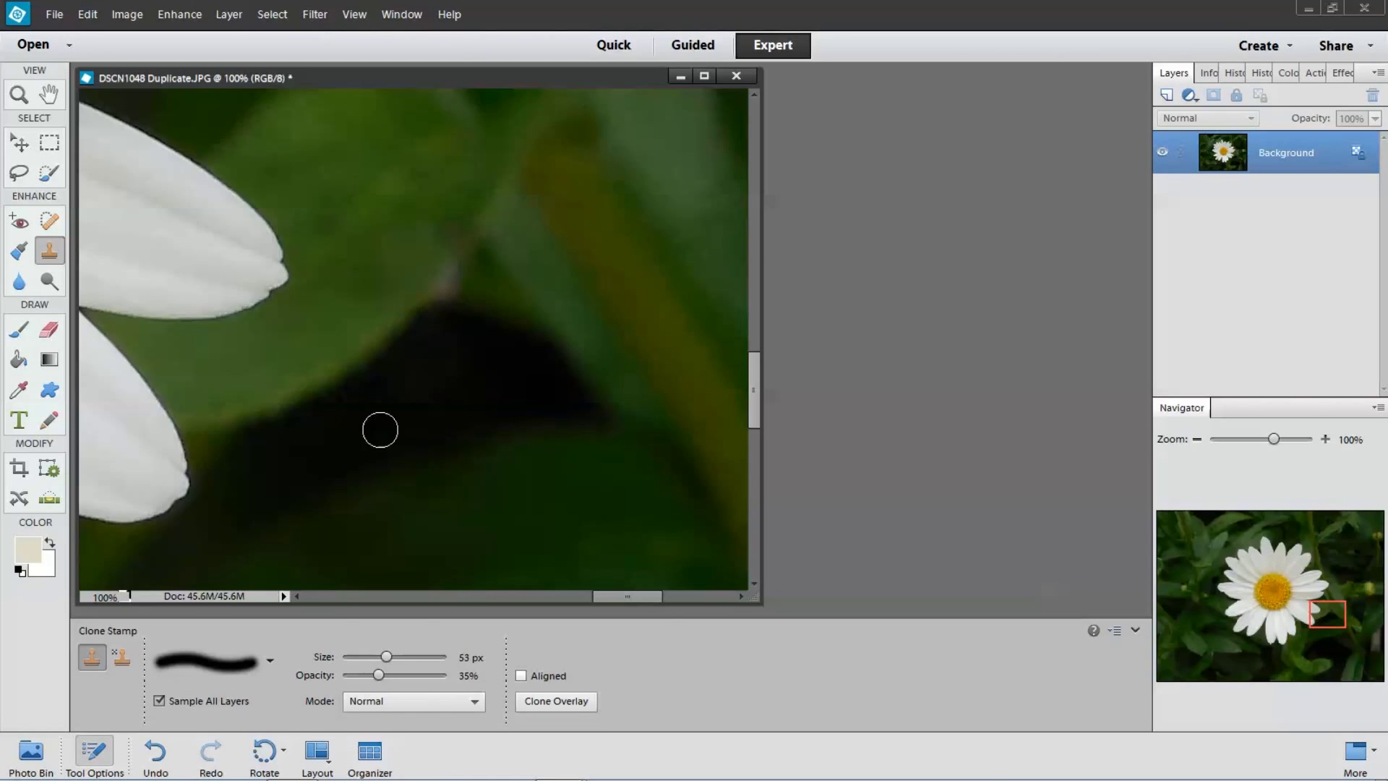
# Step: Add a Brightness/Contrast adjustment layer above the Background and set its contrast to 100
pyautogui.click(1196, 438)
pyautogui.click(1197, 439)
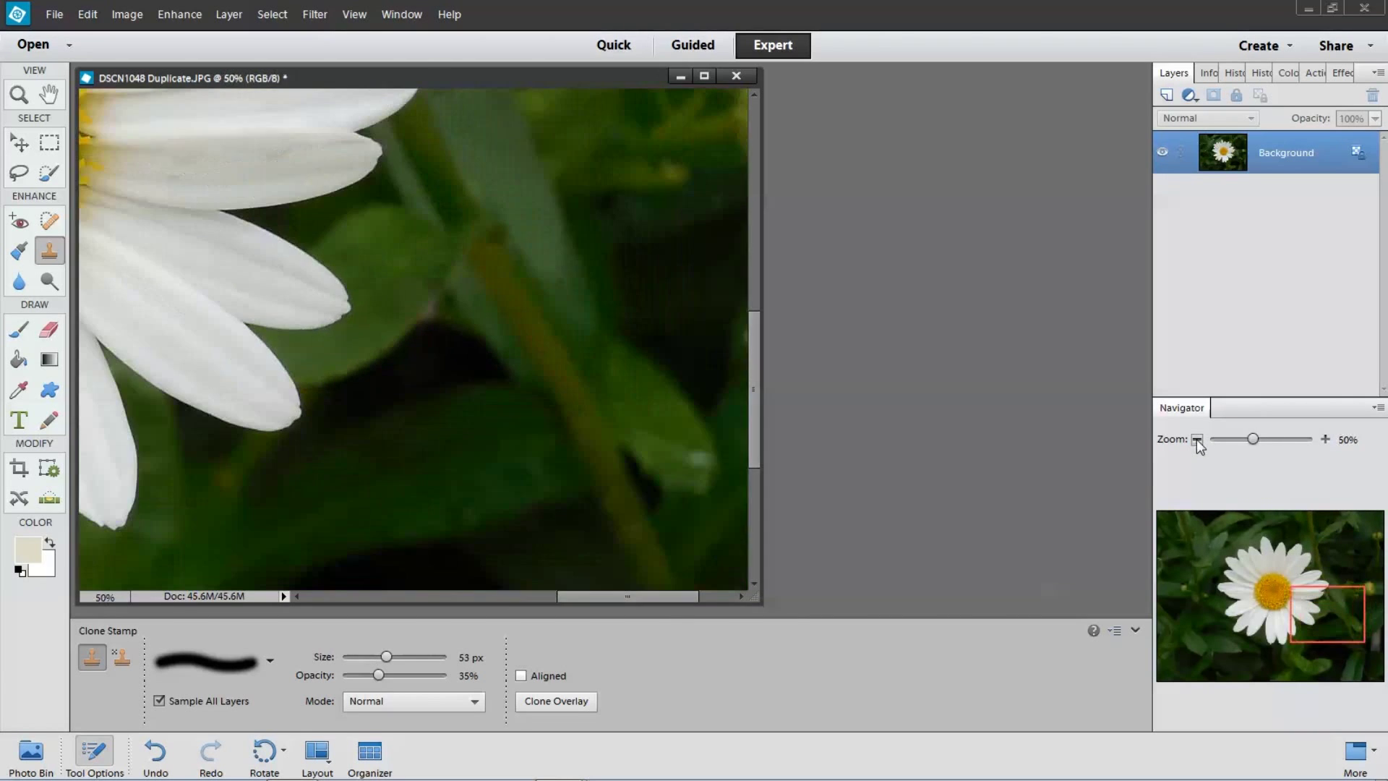
pyautogui.click(1196, 439)
pyautogui.click(1196, 439)
pyautogui.click(1197, 439)
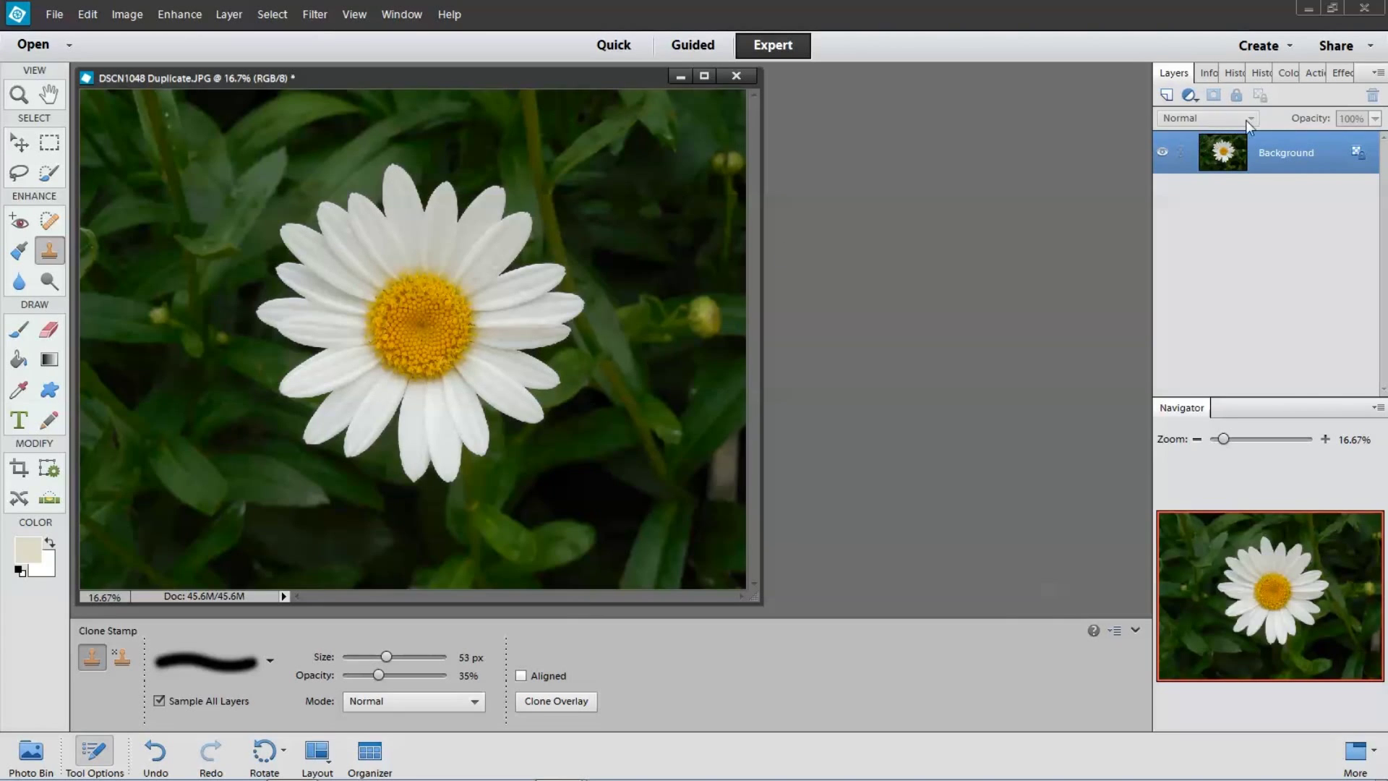
pyautogui.click(1192, 96)
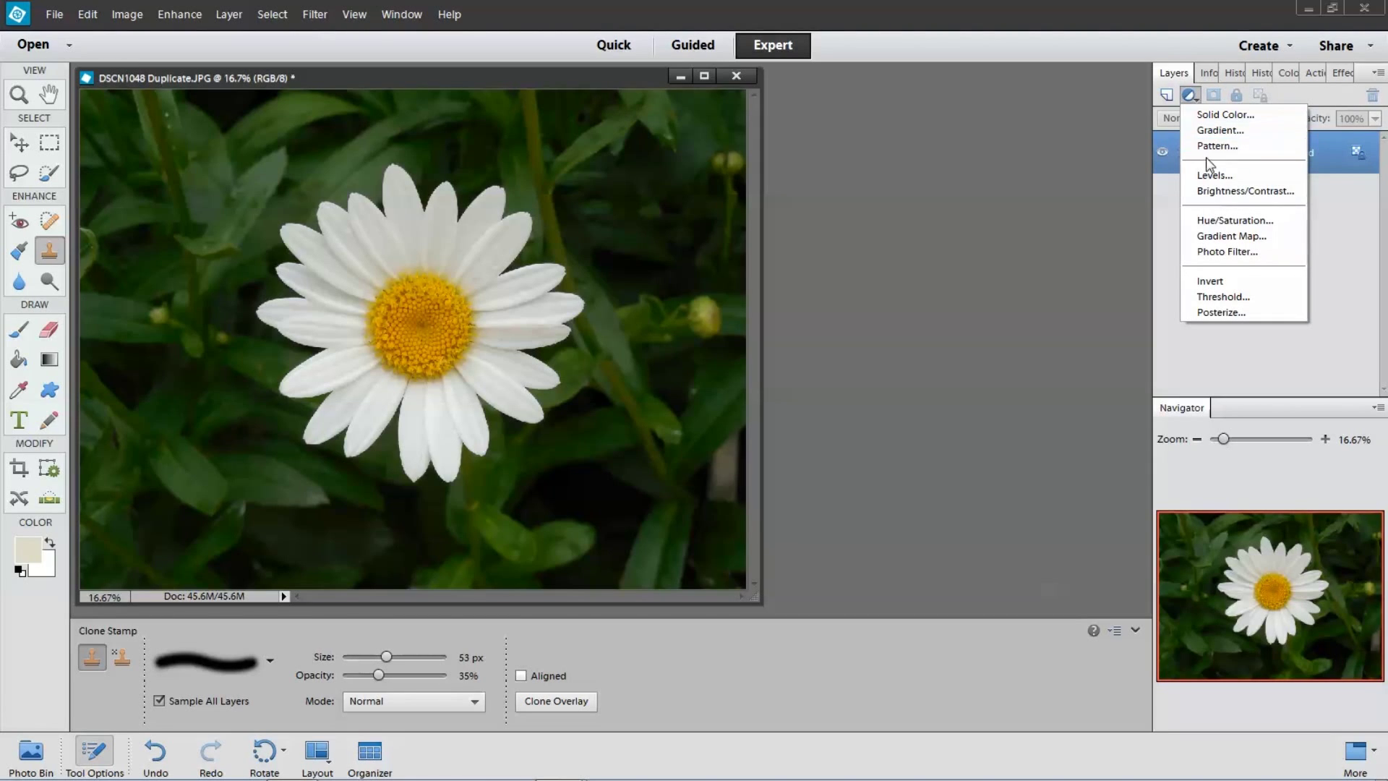
pyautogui.click(1219, 190)
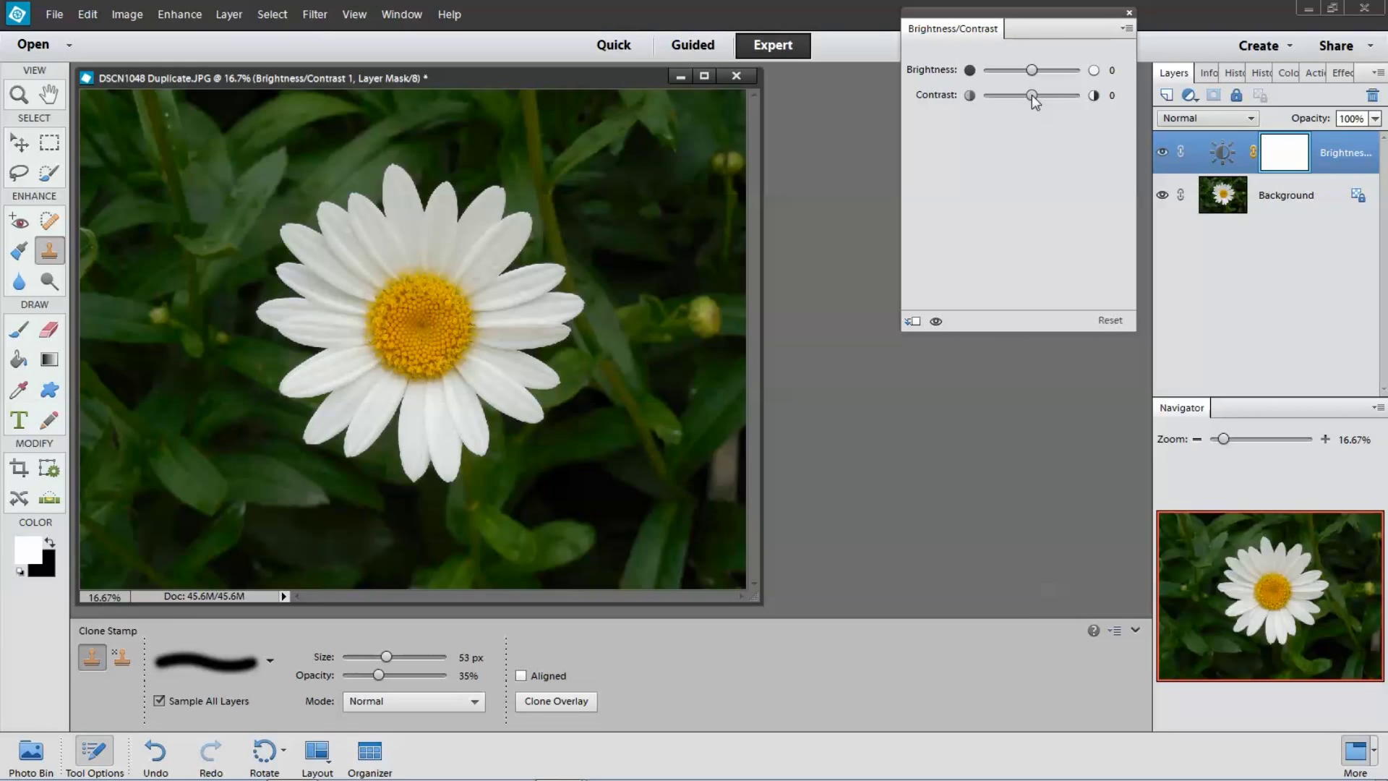
pyautogui.moveTo(1031, 94); pyautogui.dragTo(1133, 115)
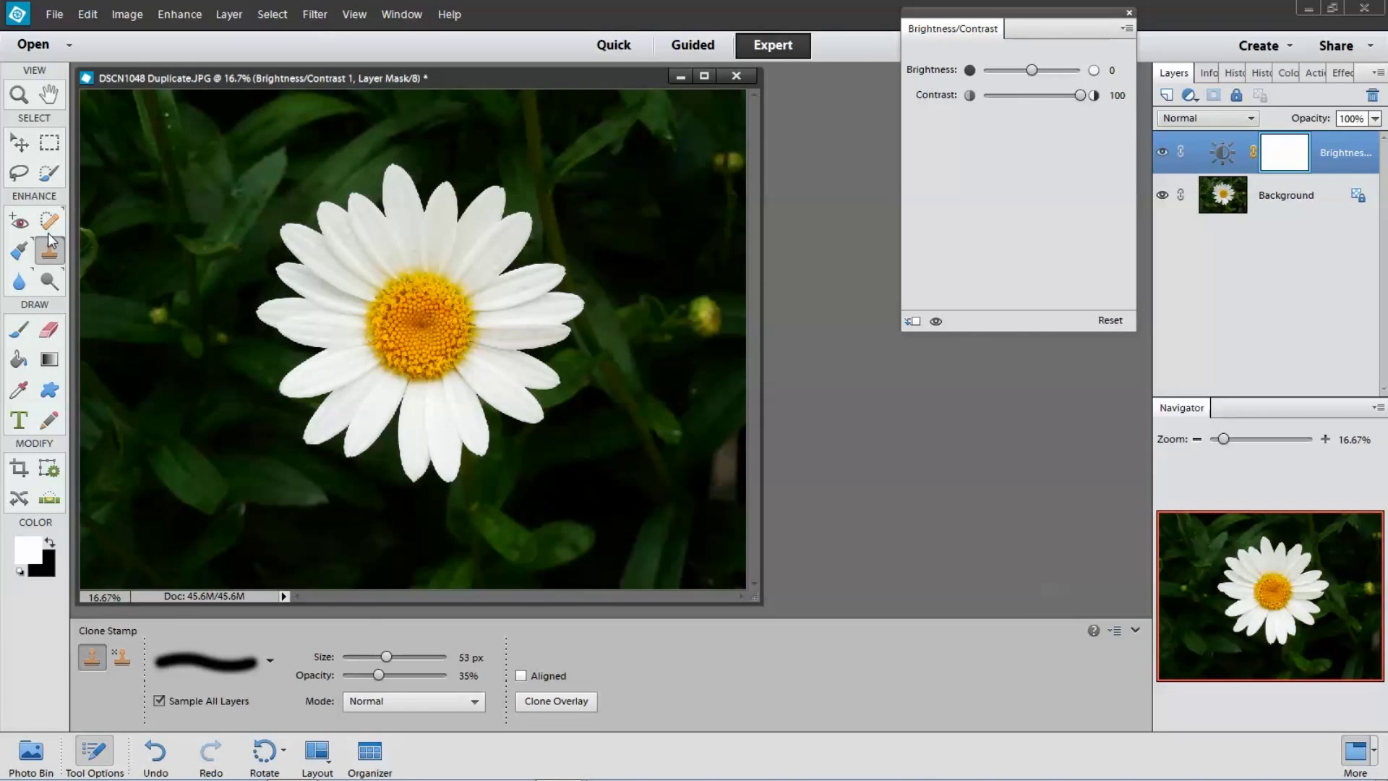
# Step: Select the entire daisy, using the Magic Wand for the petals and the Selection Brush for the yellow centre
pyautogui.click(48, 172)
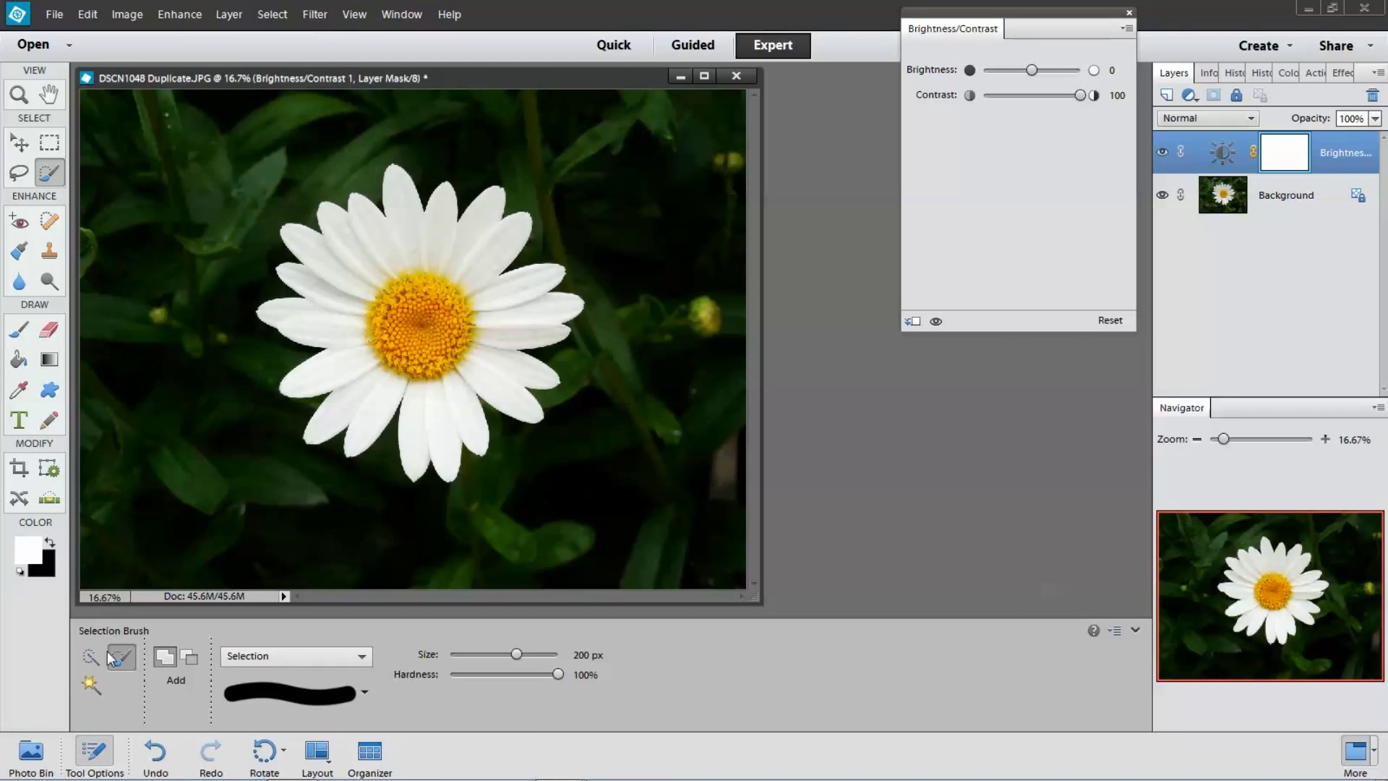
pyautogui.click(91, 686)
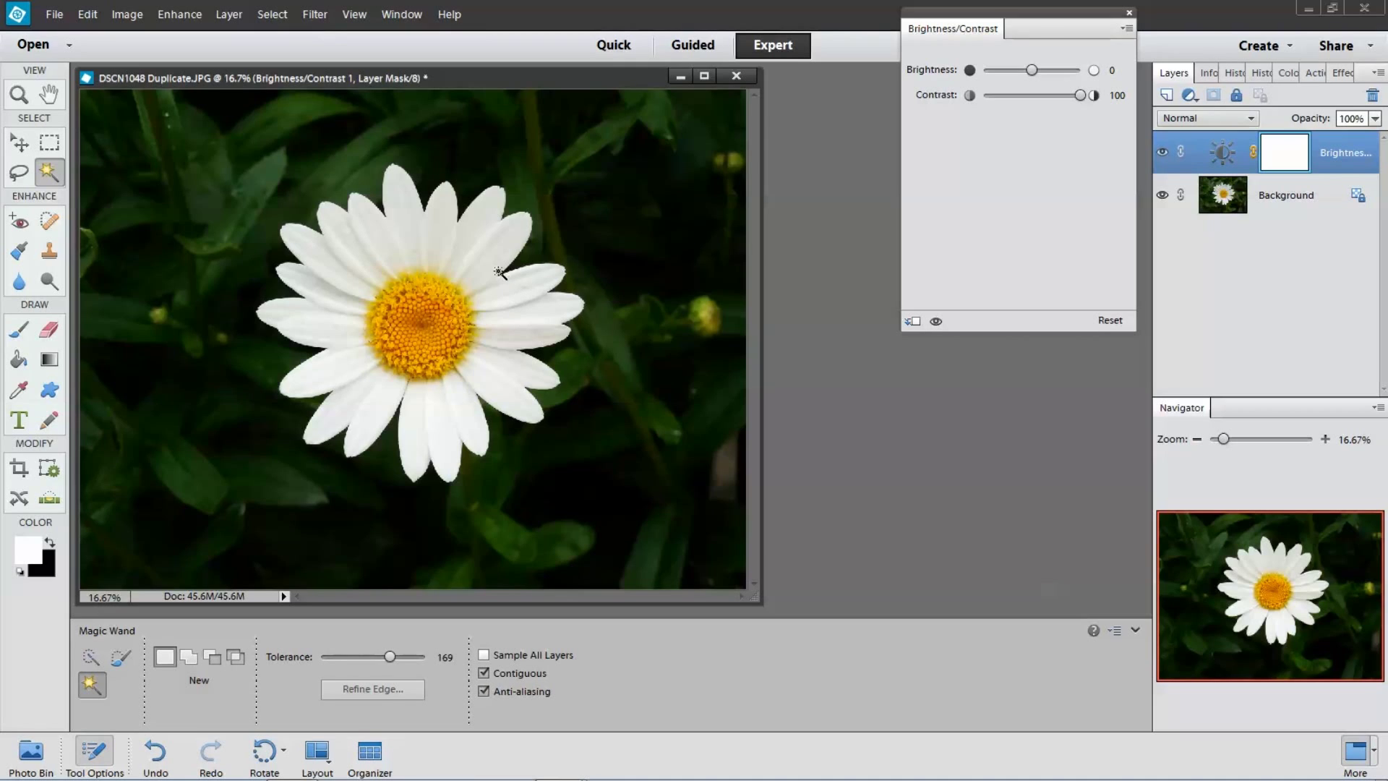
pyautogui.click(479, 252)
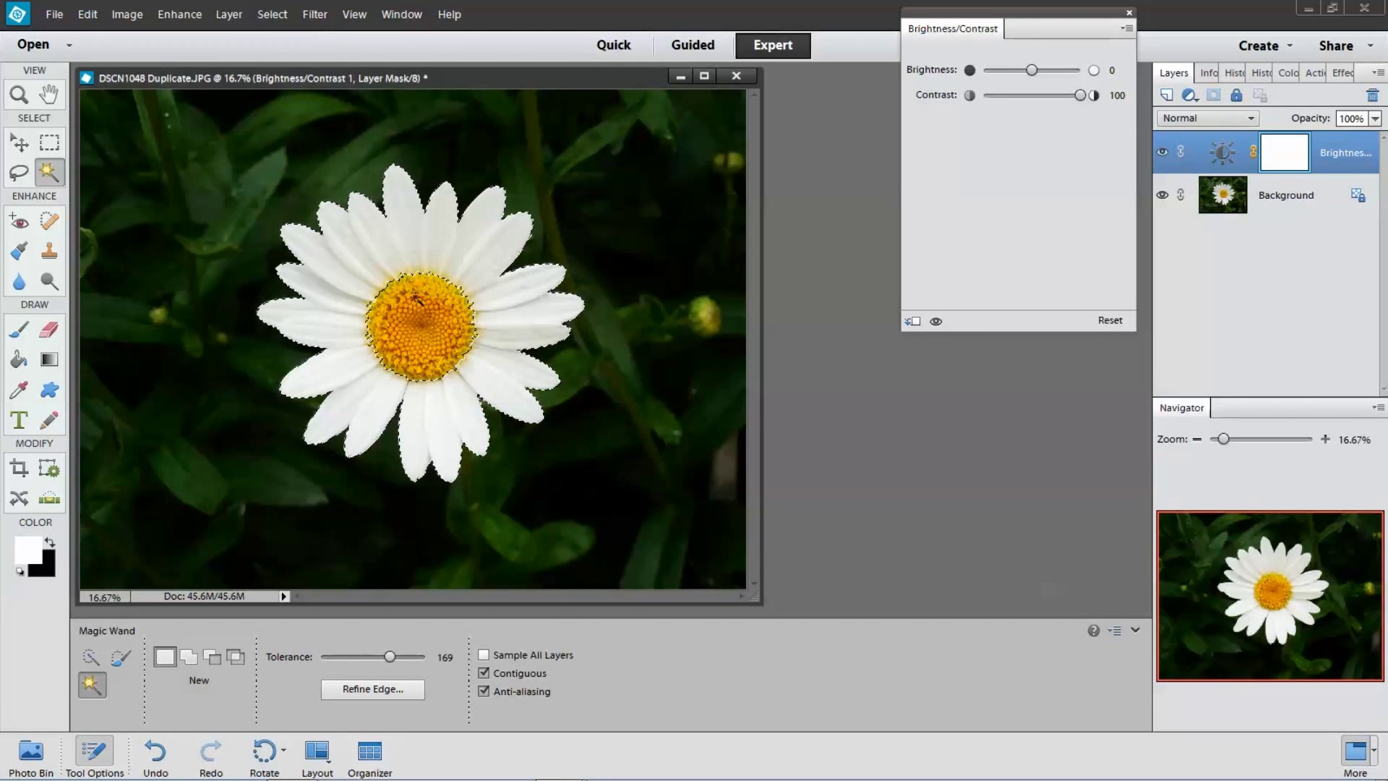
pyautogui.click(120, 658)
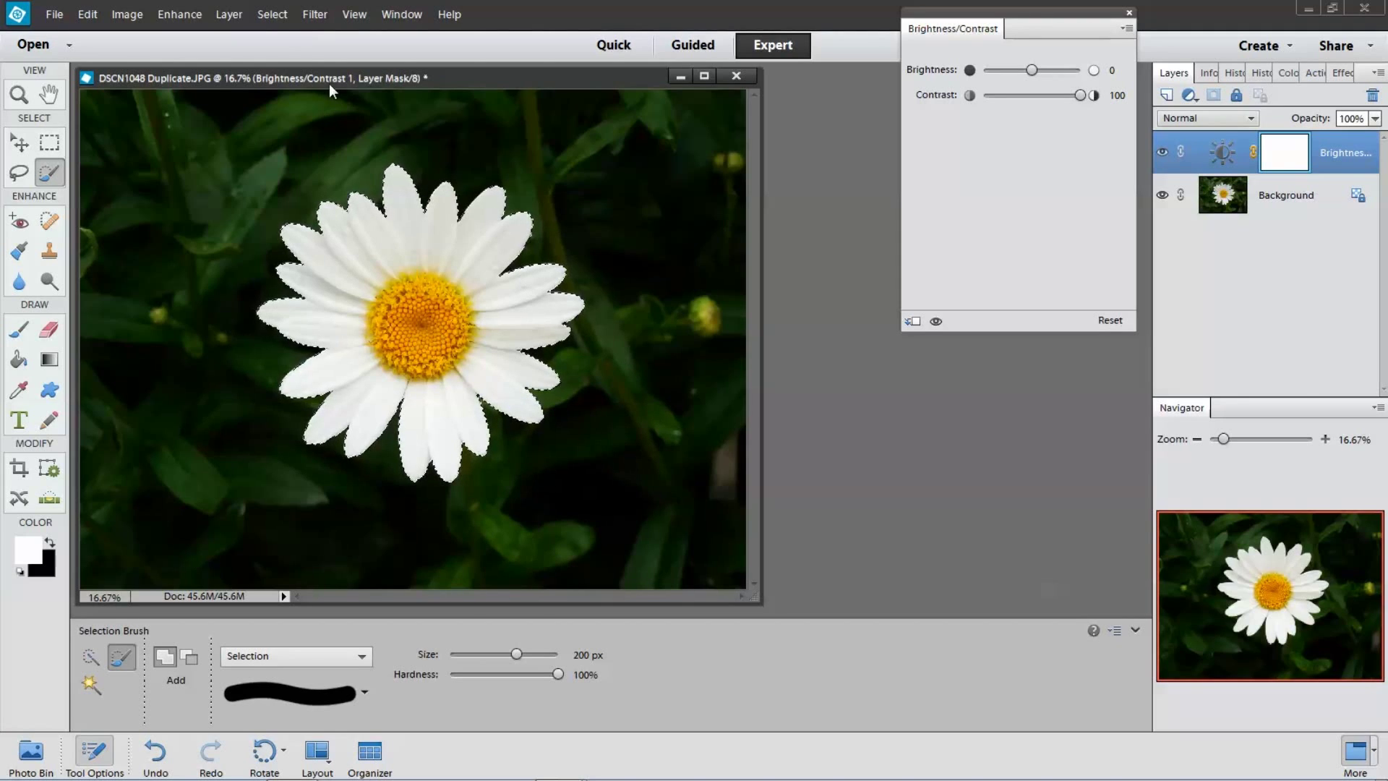
# Step: Save the daisy selection as a new selection named "one"
pyautogui.click(273, 15)
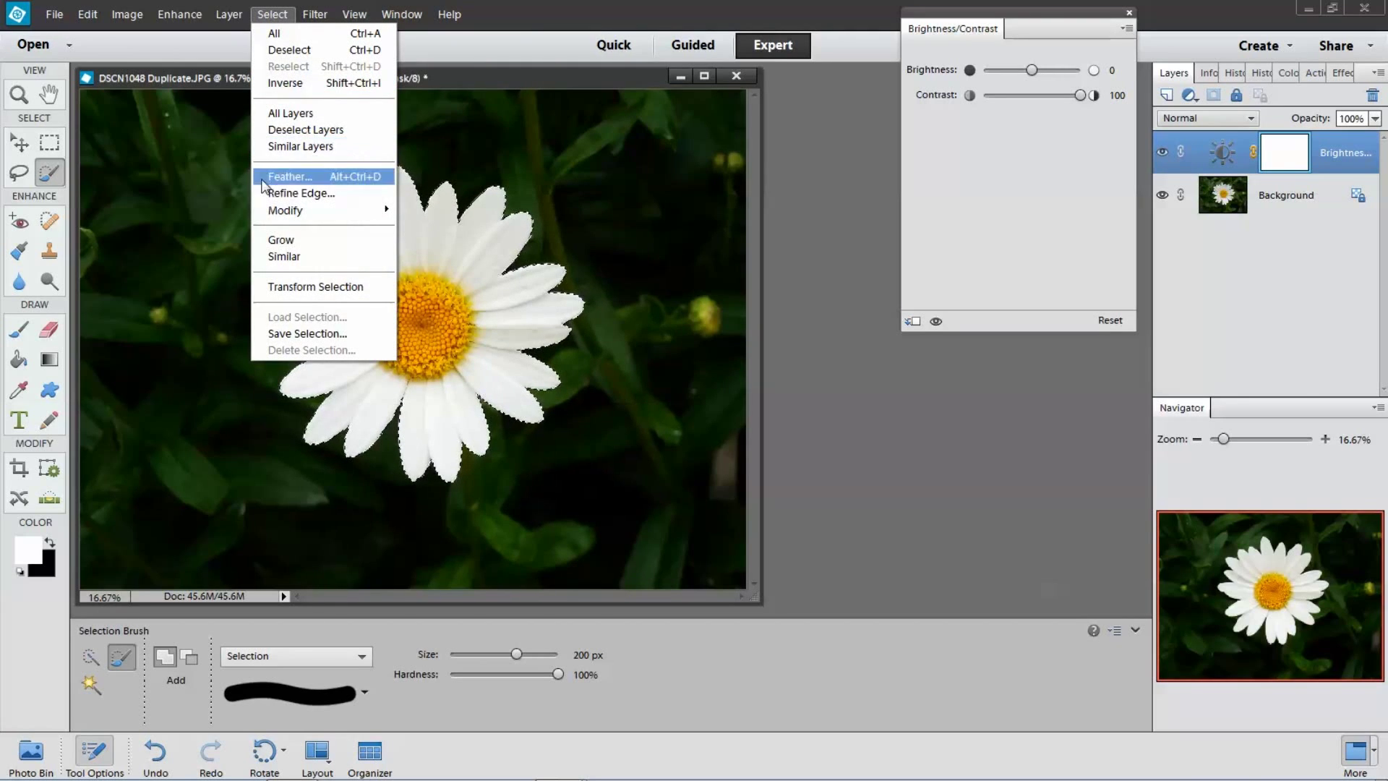
pyautogui.click(303, 333)
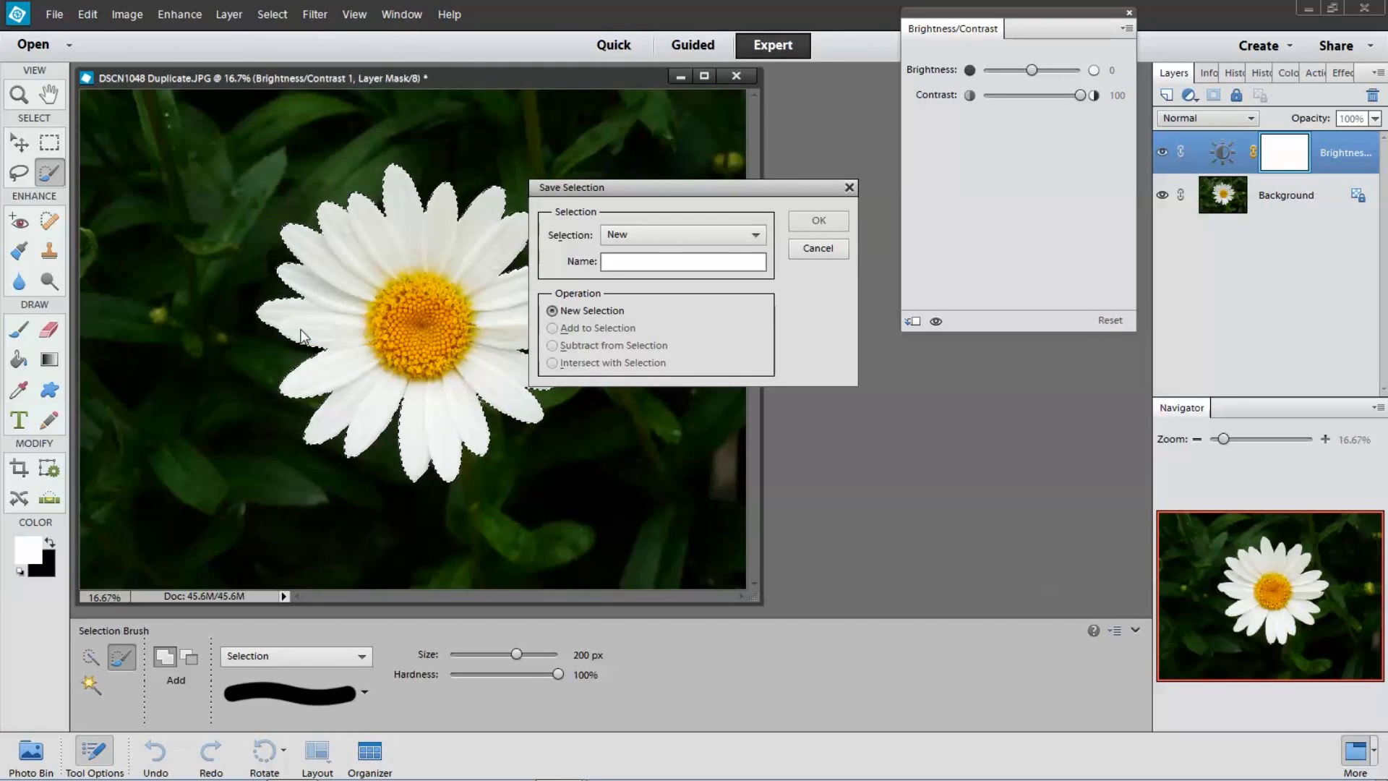
pyautogui.write('one')
pyautogui.click(818, 220)
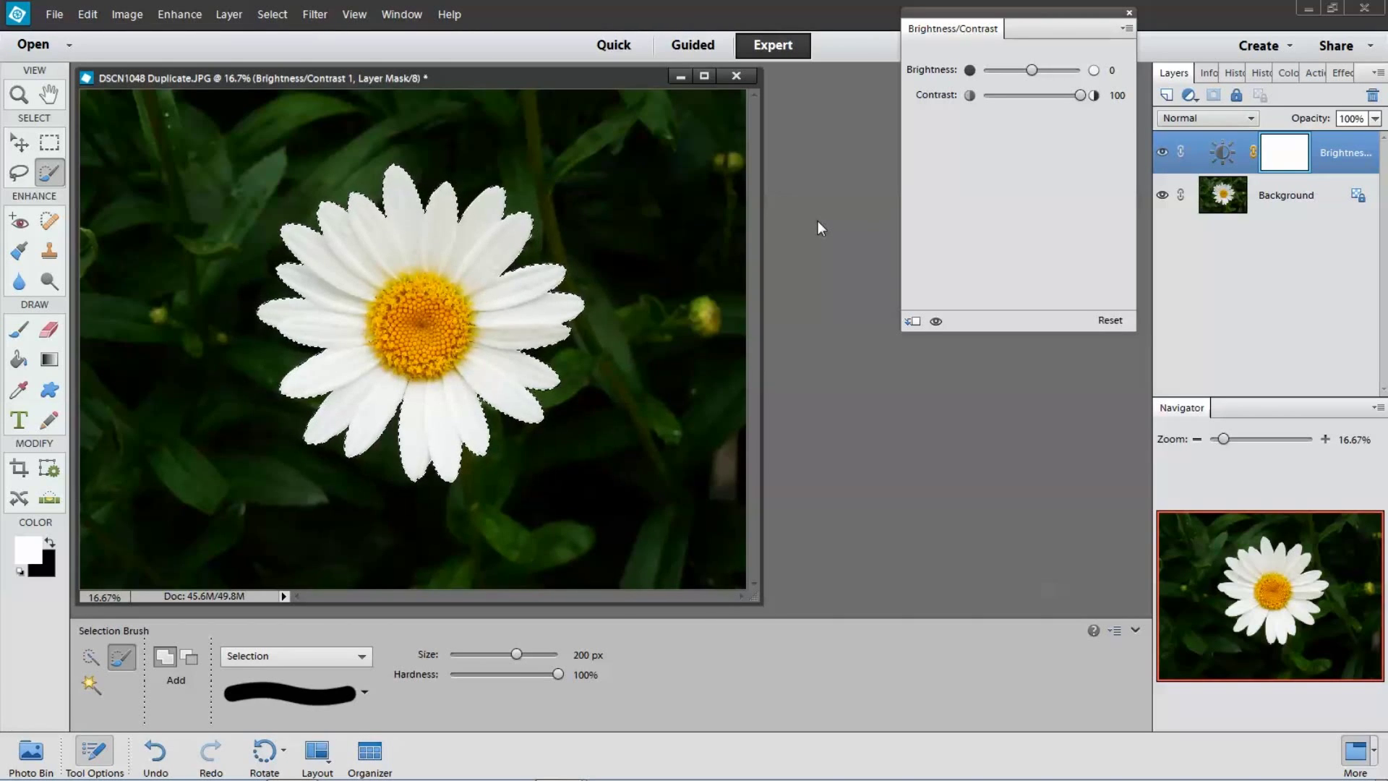
# Step: Delete the Brightness/Contrast adjustment layer and duplicate the Background layer
pyautogui.click(1129, 12)
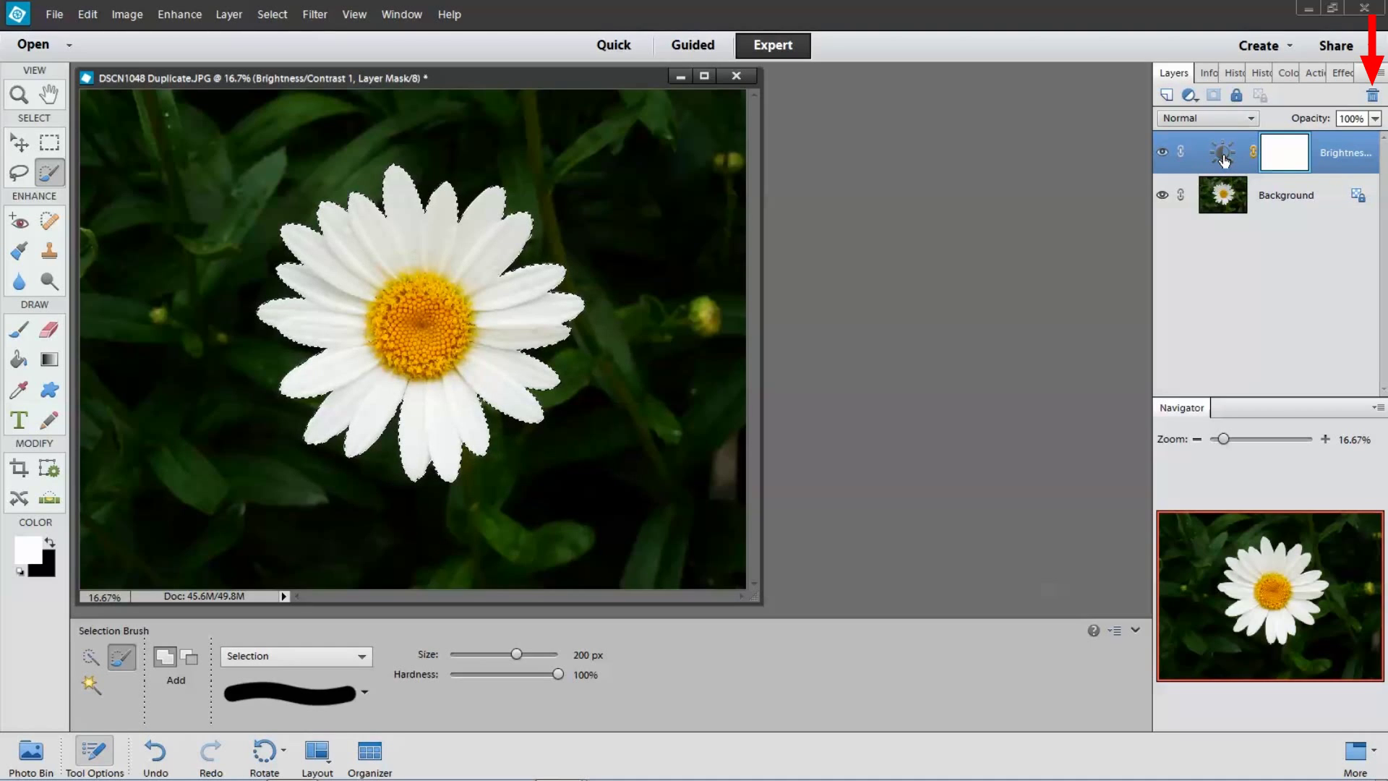
pyautogui.moveTo(1223, 159); pyautogui.dragTo(1372, 95)
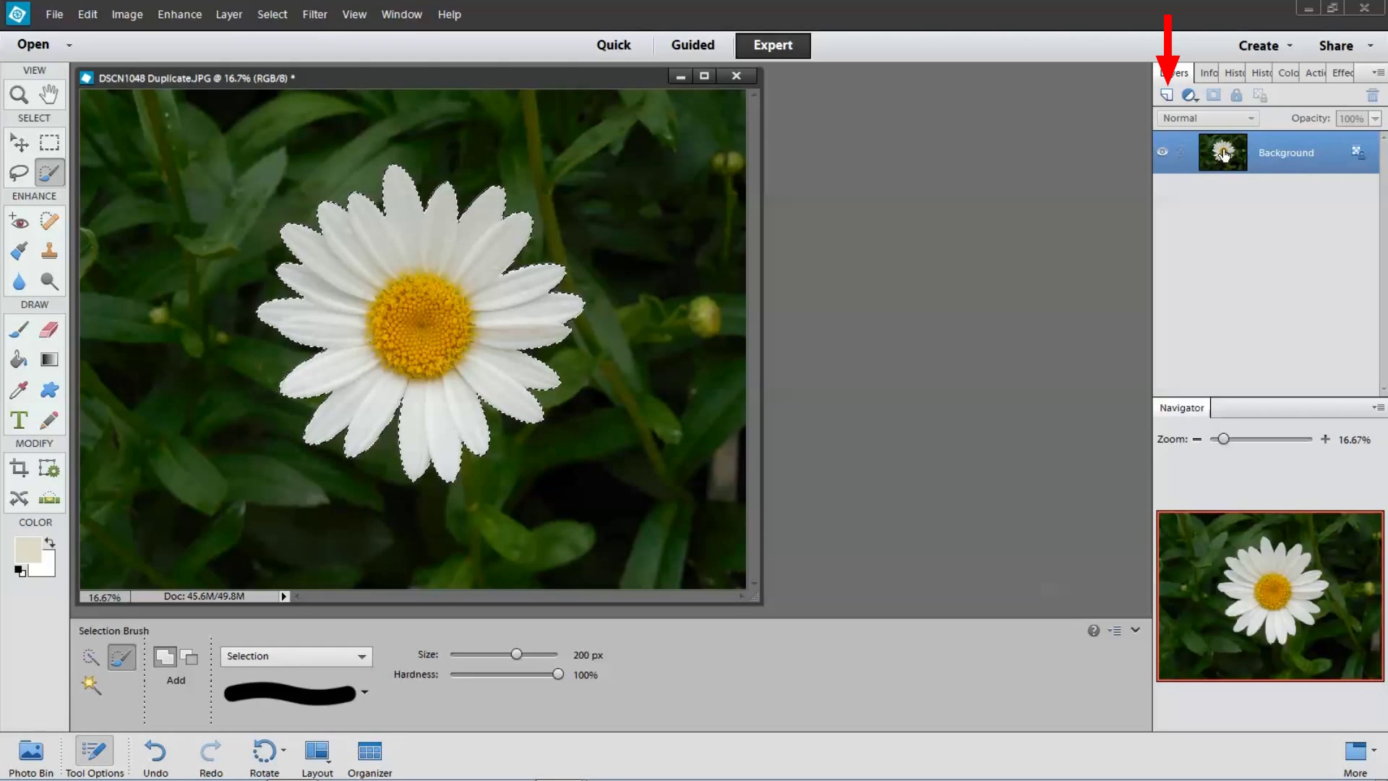
pyautogui.moveTo(1224, 154); pyautogui.dragTo(1166, 96)
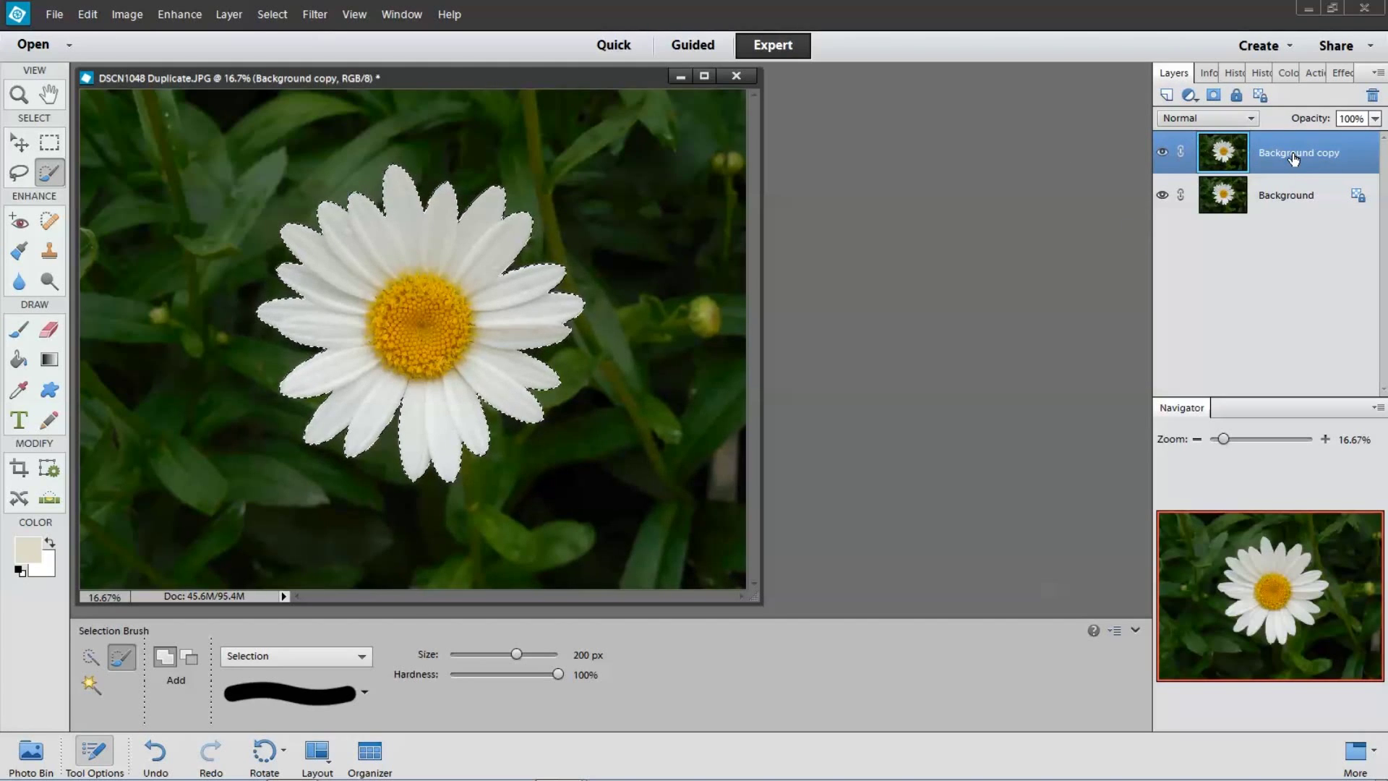
# Step: Delete the selected daisy from the Background copy layer and check the cutout by toggling the Background layer's visibility
pyautogui.click(1162, 195)
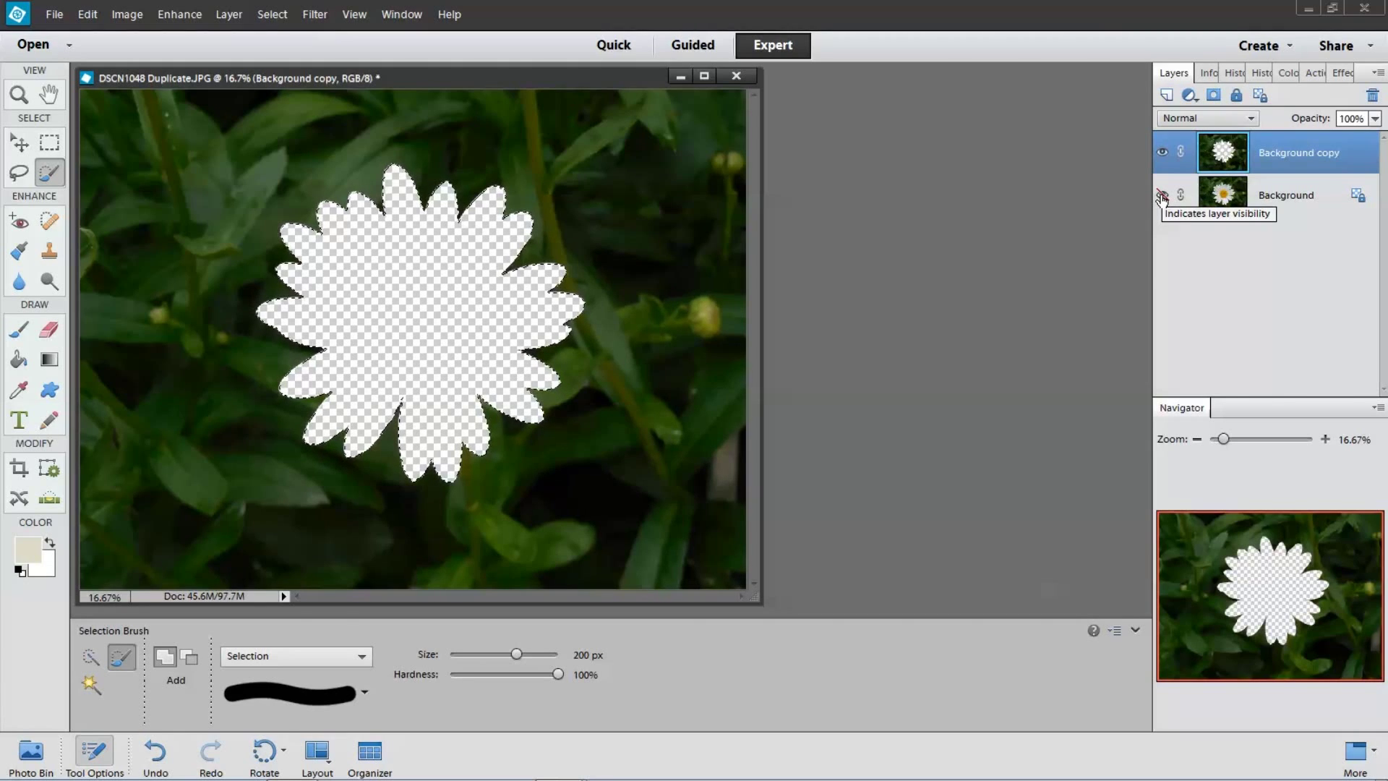
pyautogui.click(1162, 195)
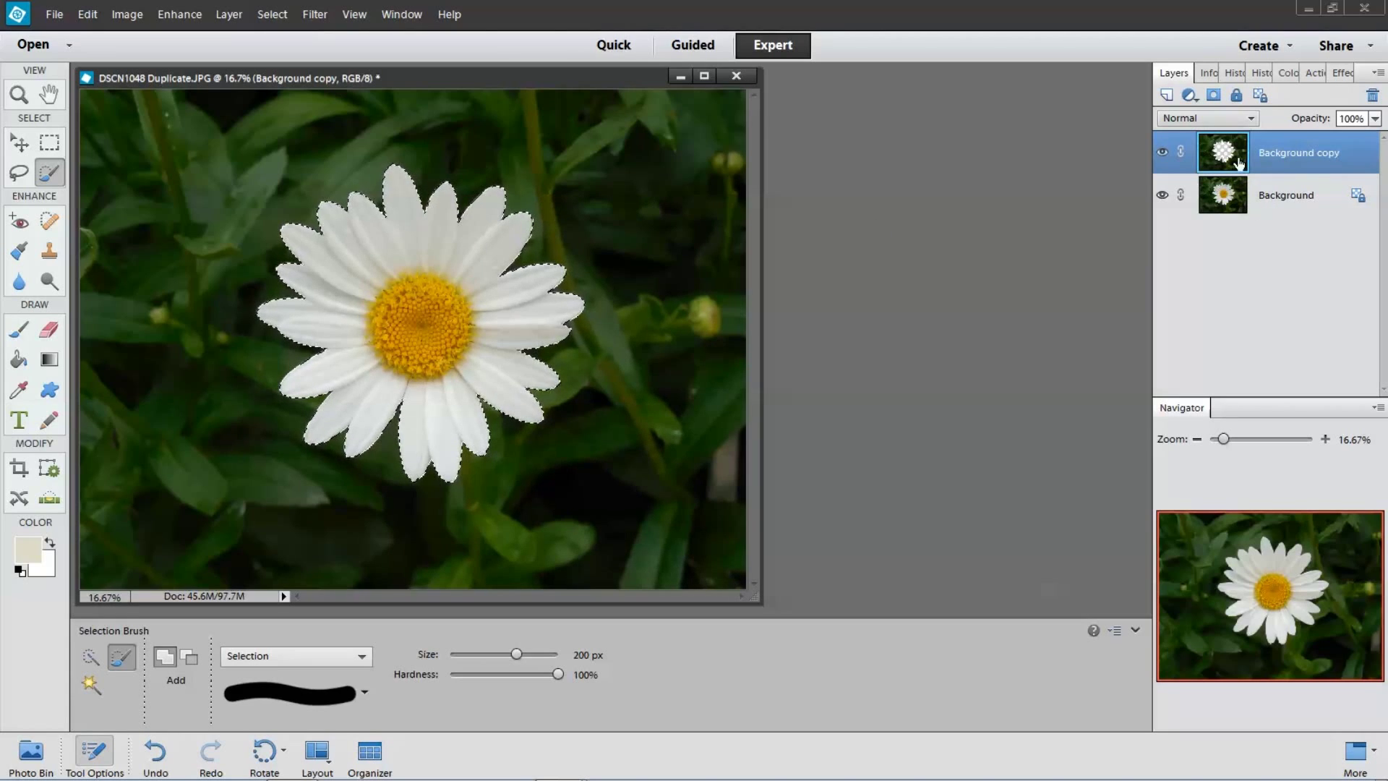
pyautogui.click(1163, 195)
pyautogui.click(1163, 196)
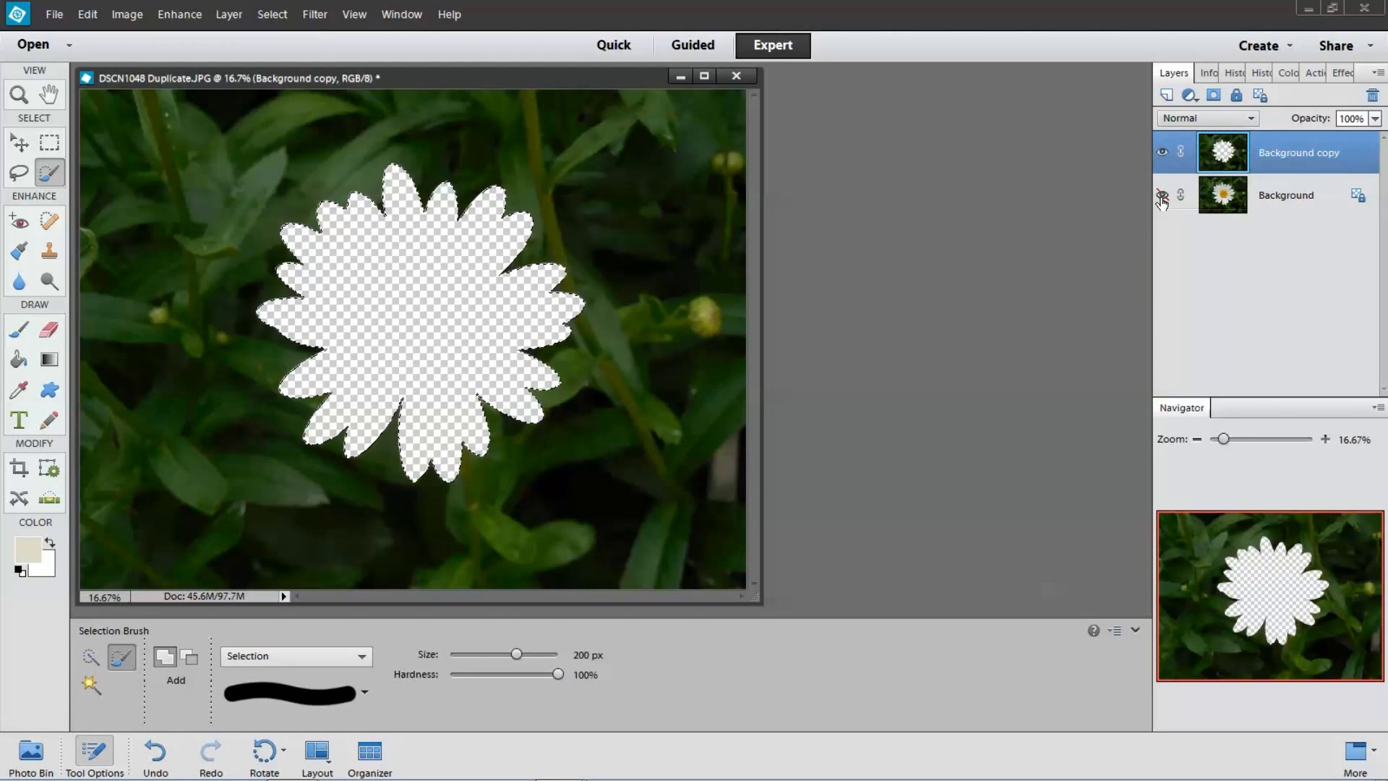
# Step: Try the Multiply blend mode on the Background copy layer and switch it to Screen for comparison
pyautogui.click(1252, 120)
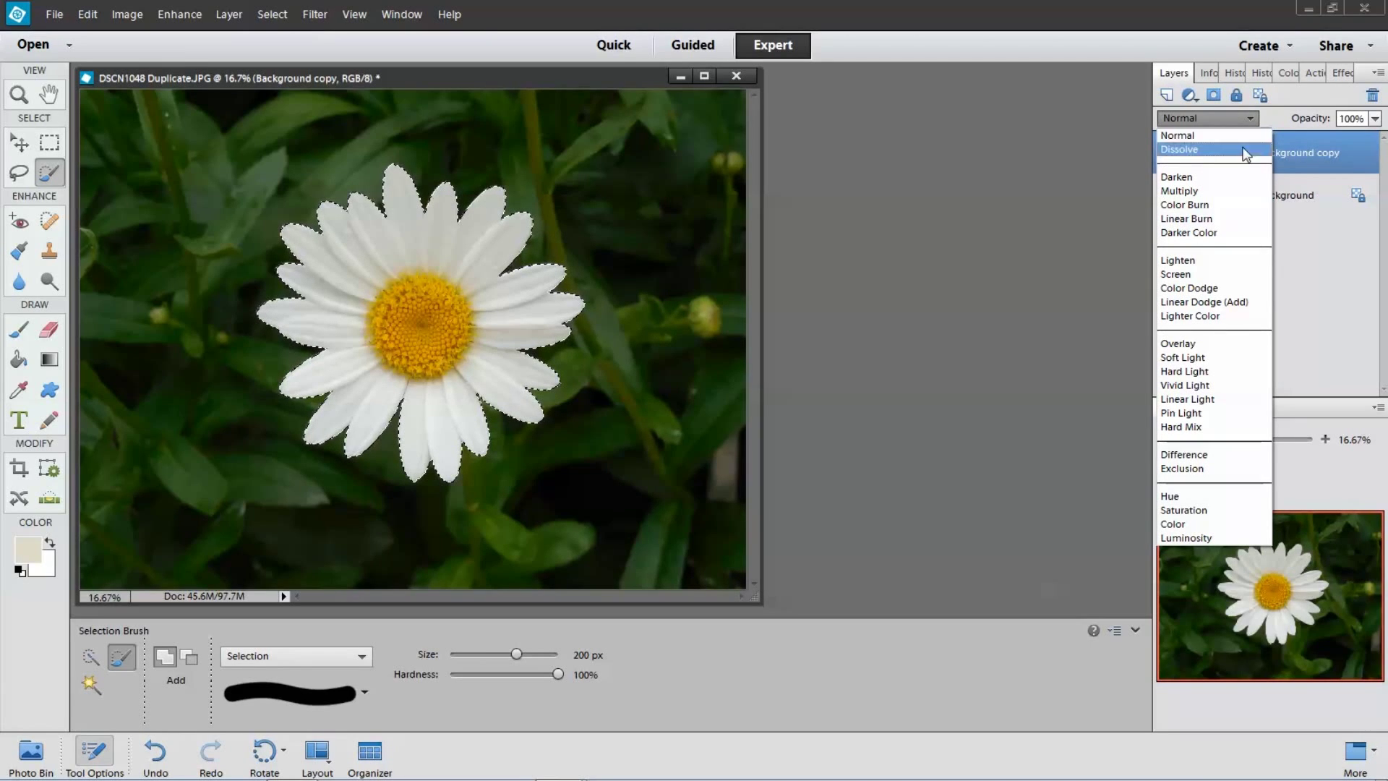
pyautogui.click(1238, 191)
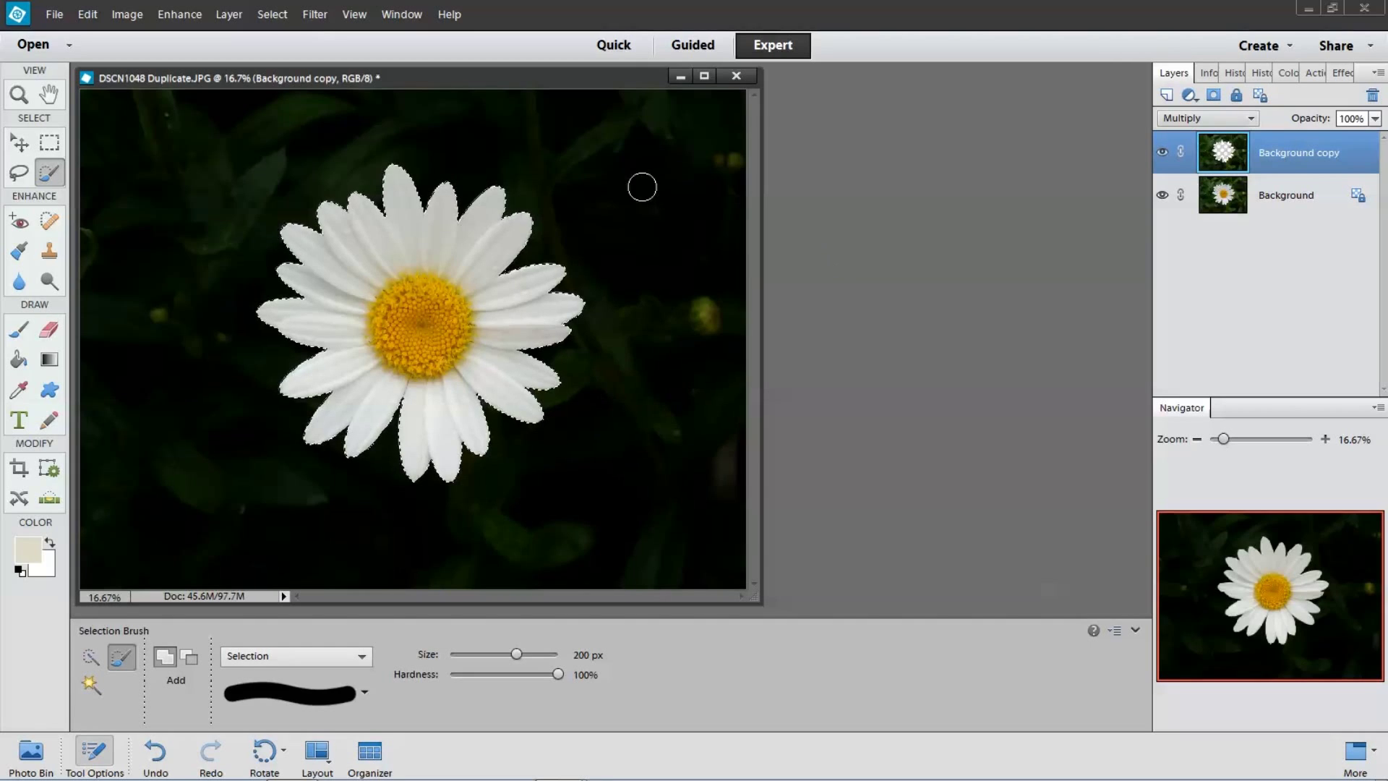
pyautogui.click(1252, 120)
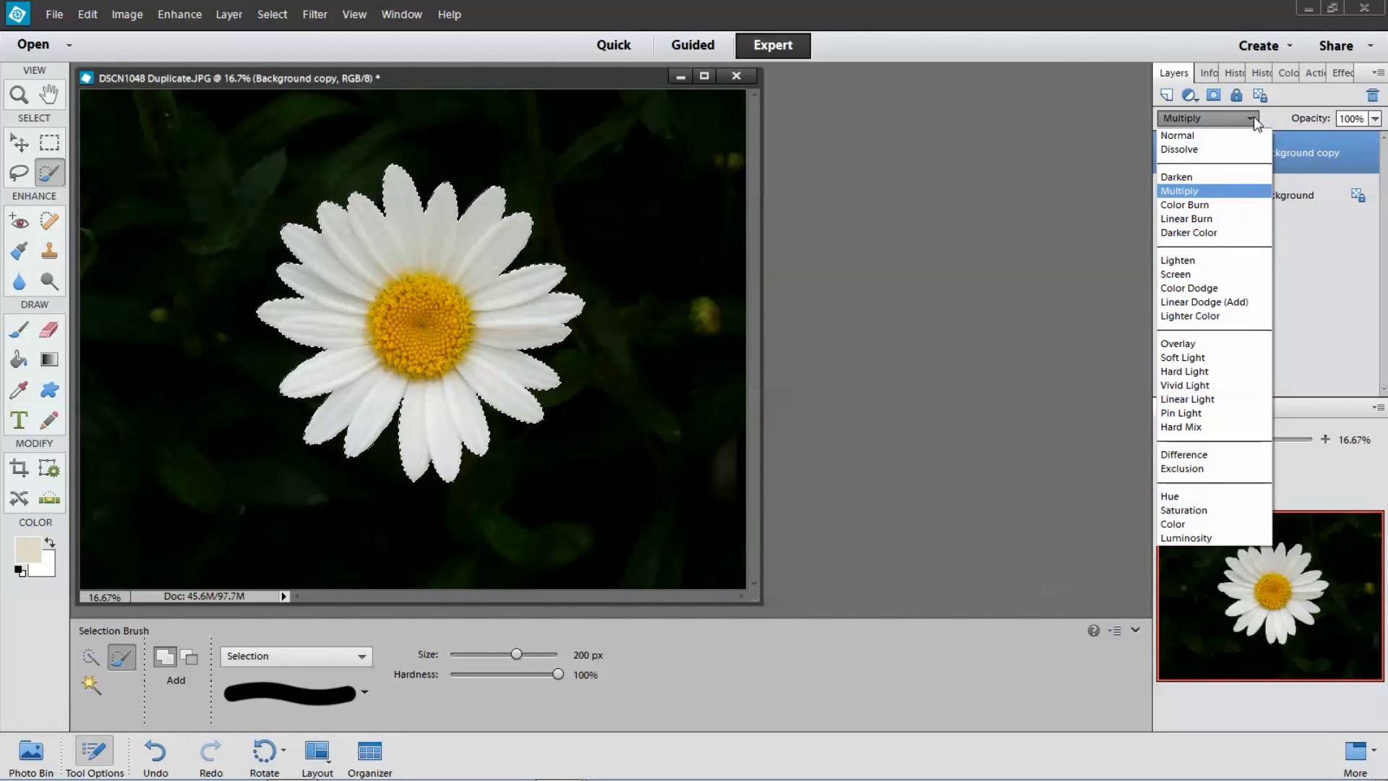
pyautogui.click(1219, 274)
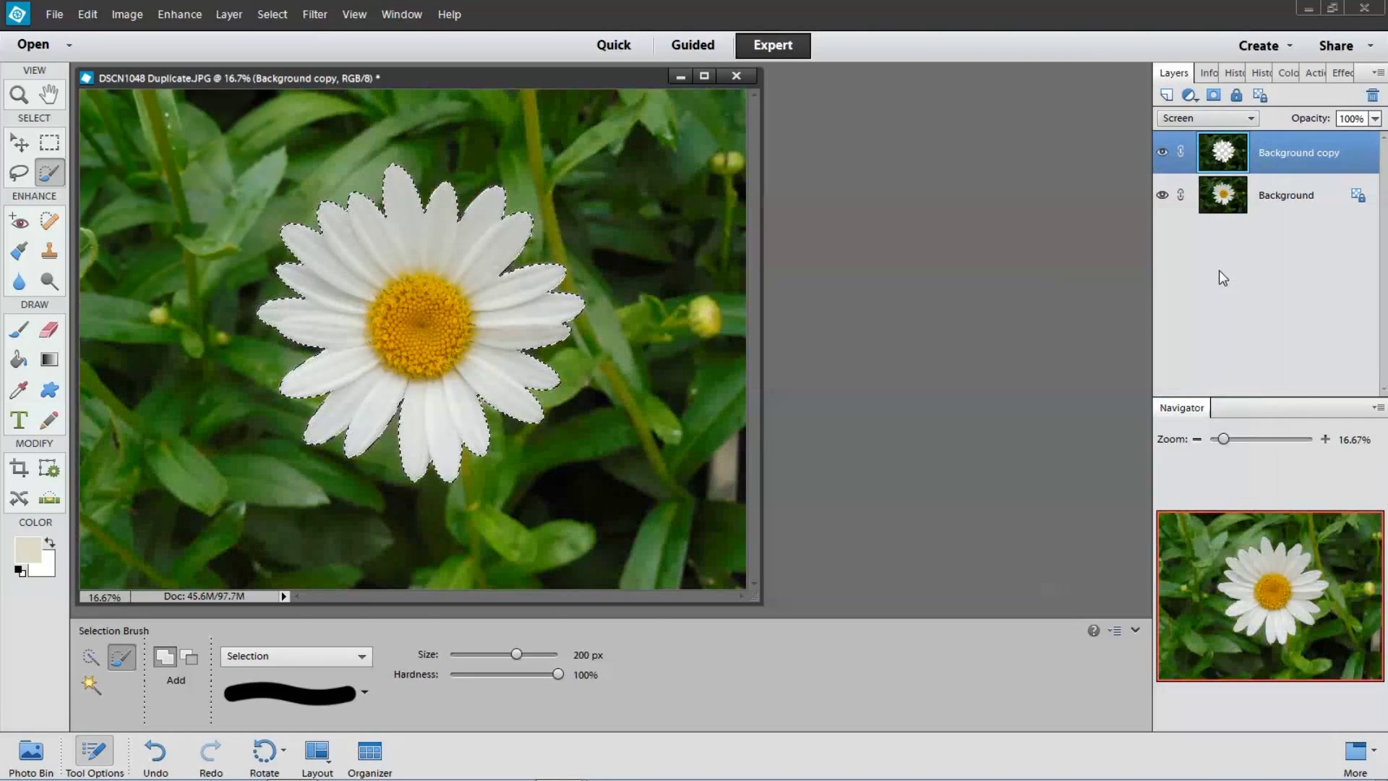
# Step: Compare the image with the Background copy layer hidden and shown, and set that layer to Multiply at 50% opacity
pyautogui.click(1161, 156)
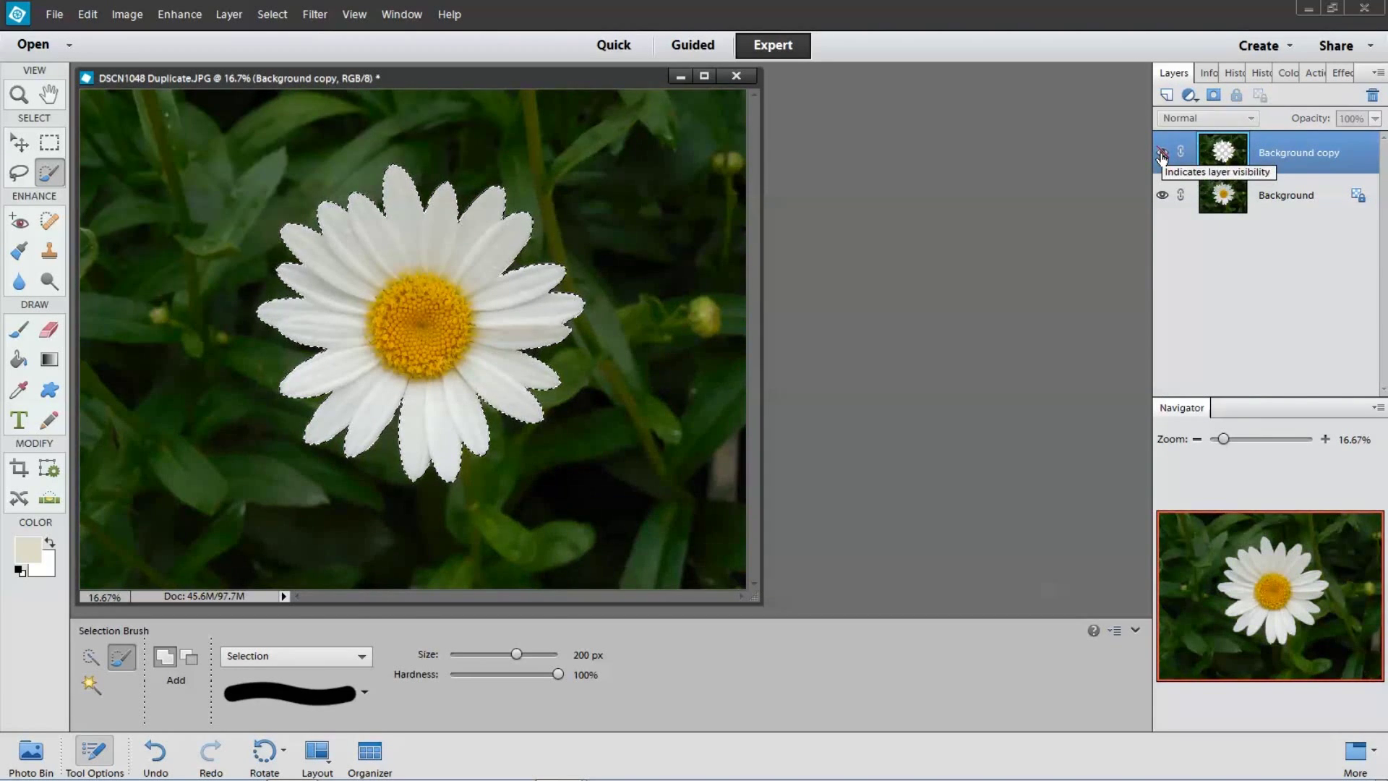
pyautogui.click(1162, 156)
pyautogui.click(1249, 118)
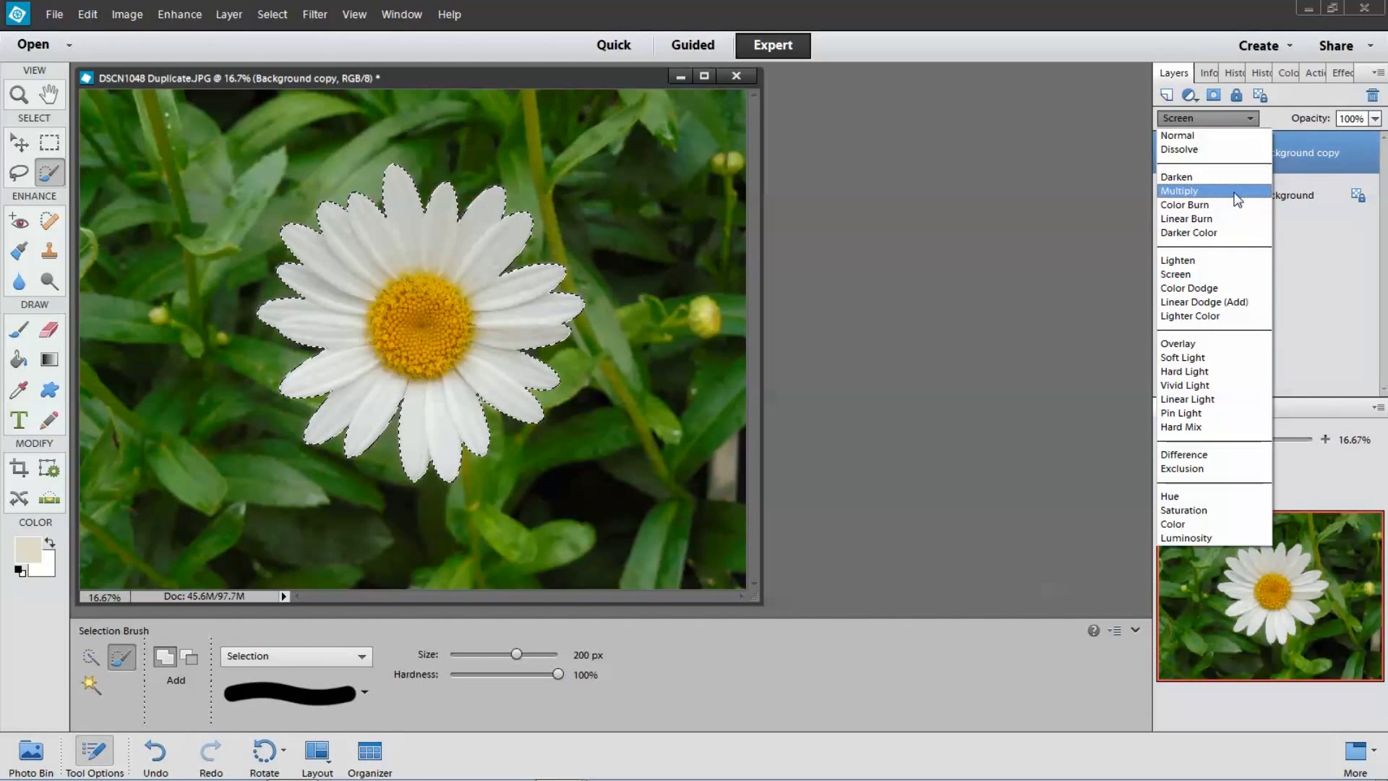
pyautogui.click(1229, 191)
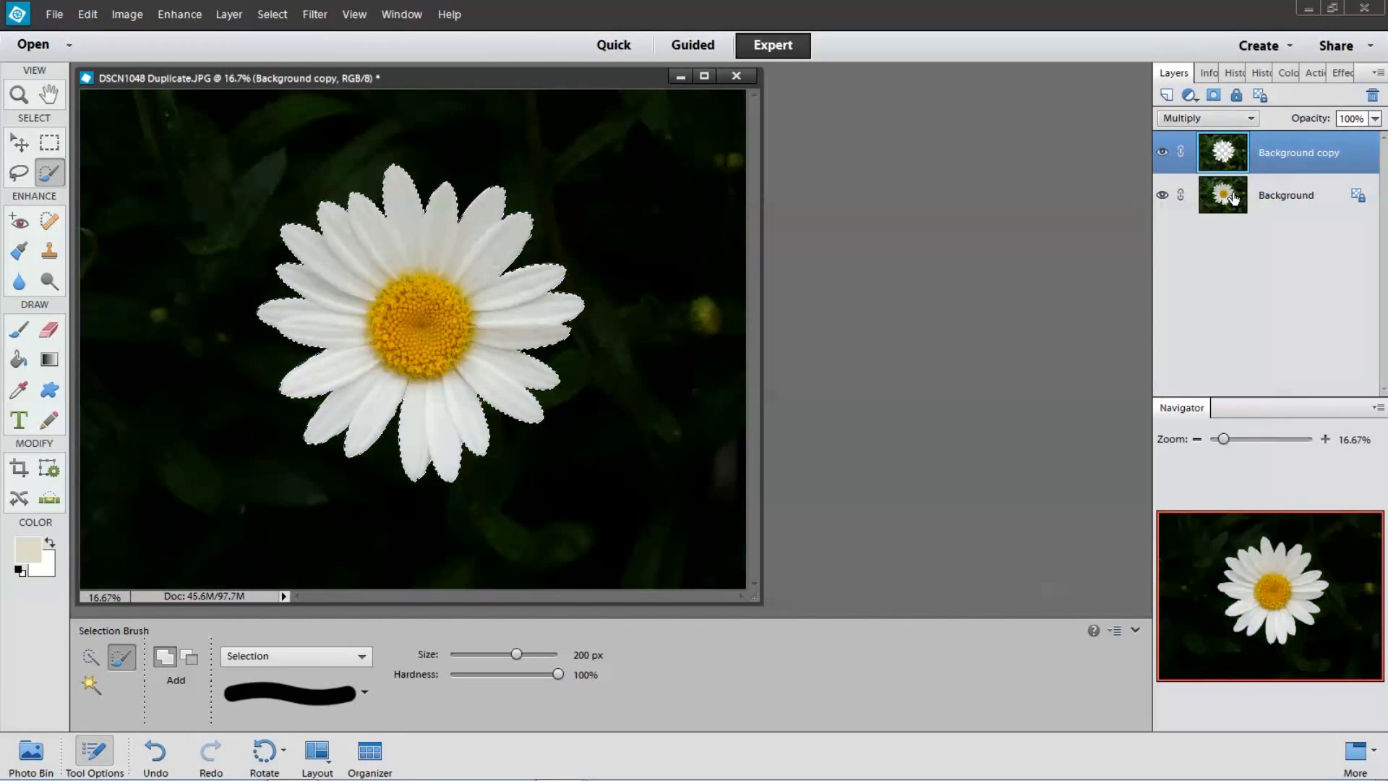
pyautogui.click(1375, 119)
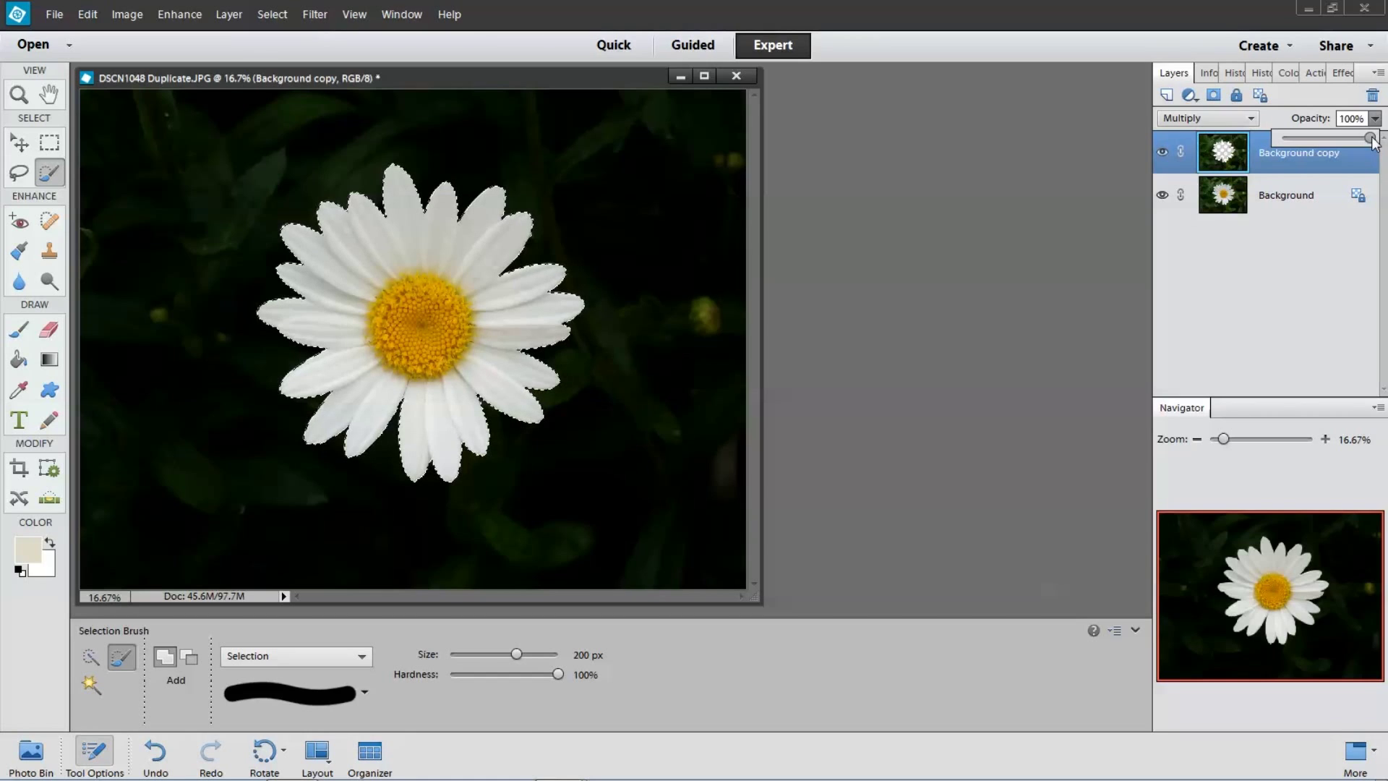
pyautogui.moveTo(1372, 140); pyautogui.dragTo(1326, 152)
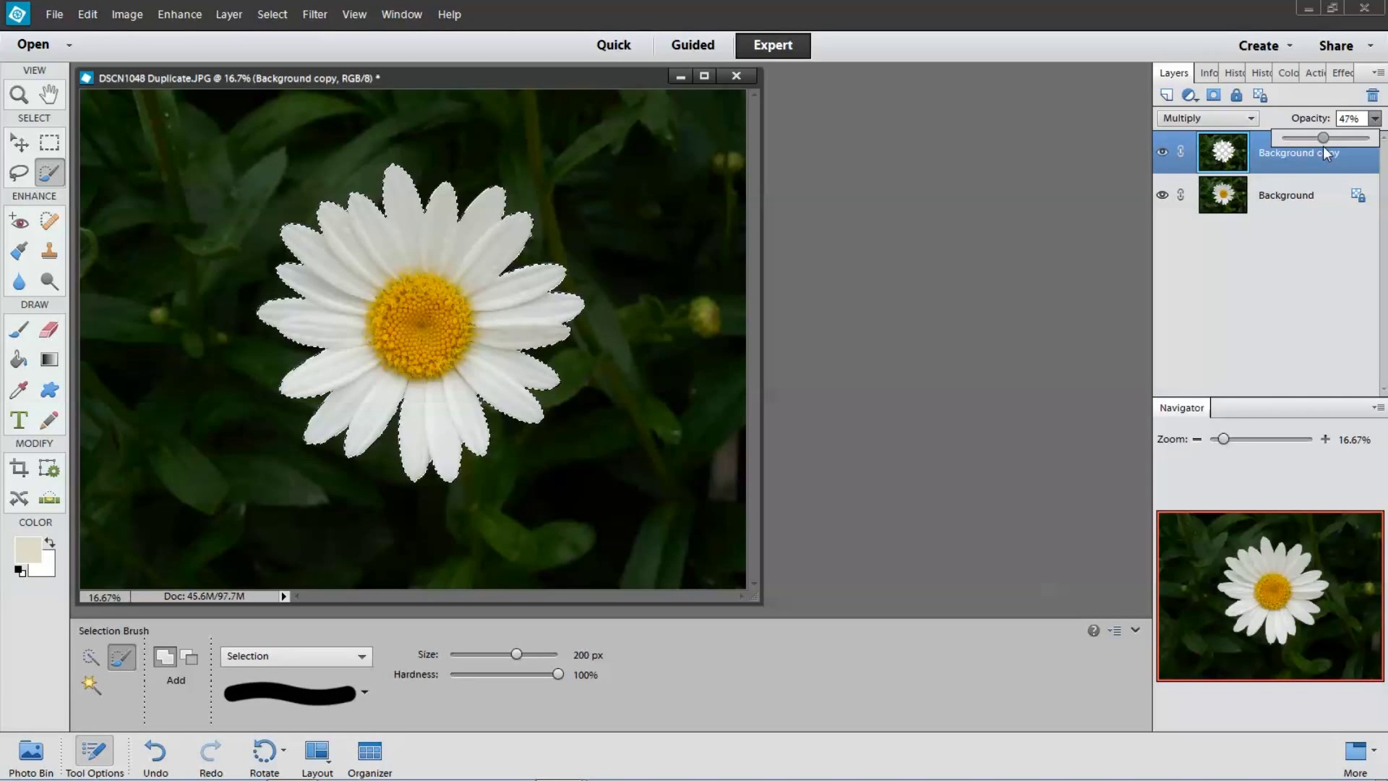
pyautogui.moveTo(1326, 152); pyautogui.dragTo(1330, 152)
pyautogui.click(913, 208)
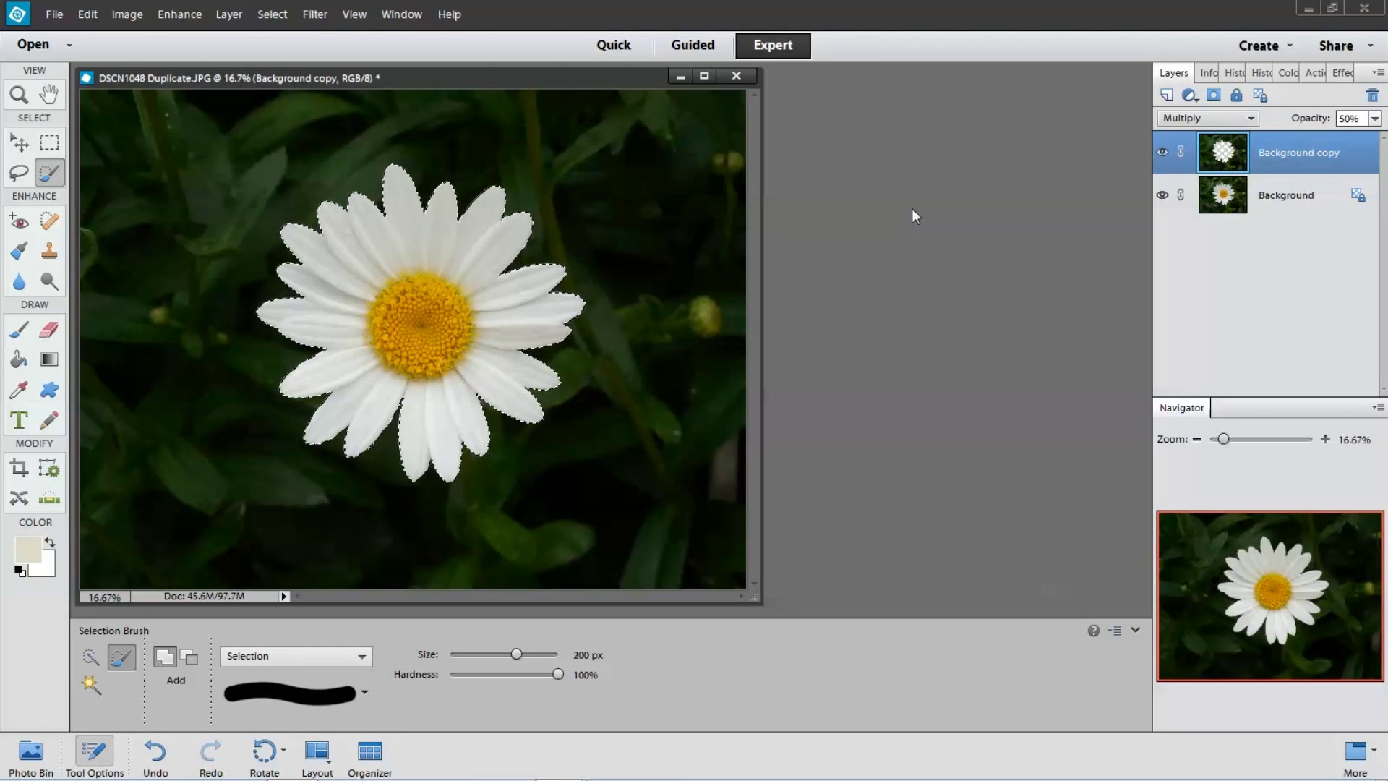
# Step: Deselect the daisy and stamp all visible layers into a new merged layer above the Background copy layer
pyautogui.click(279, 16)
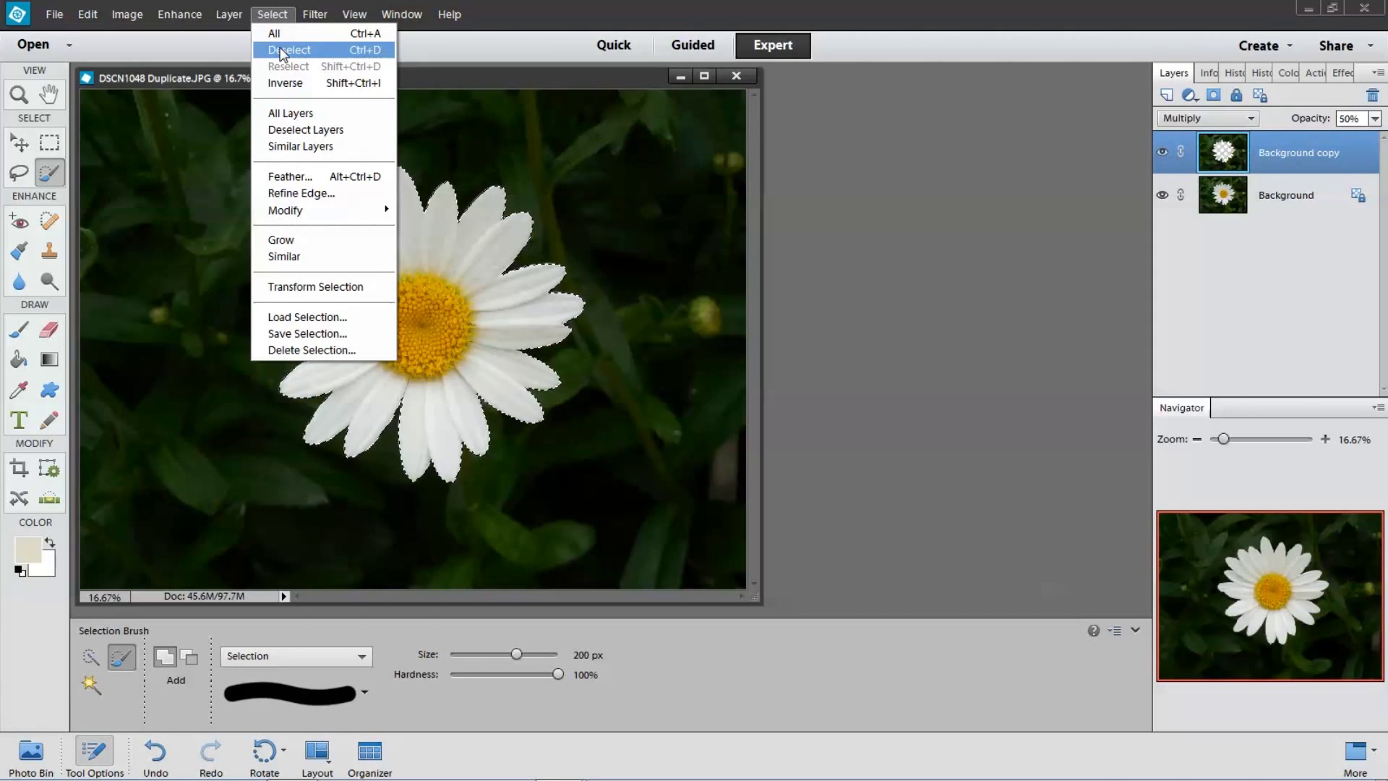
pyautogui.click(282, 49)
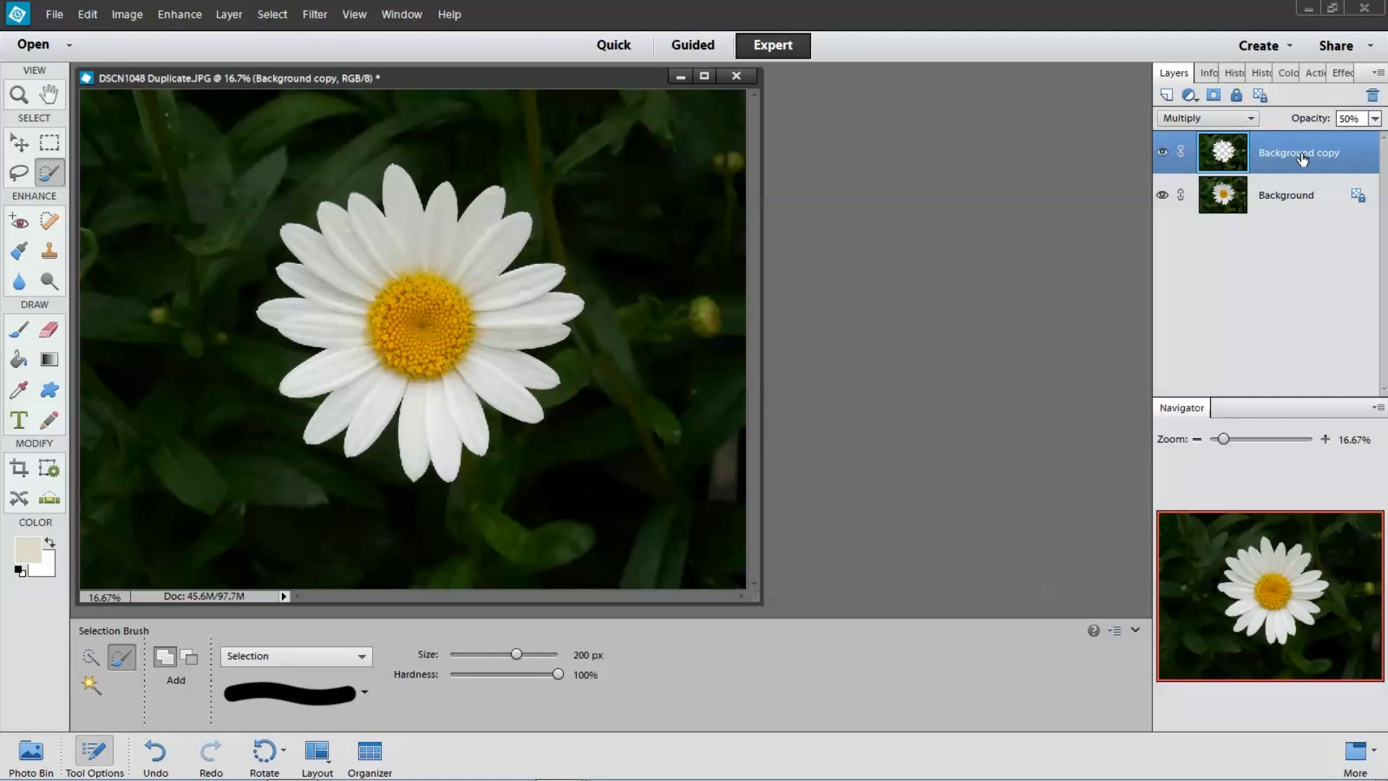
pyautogui.click(1286, 196)
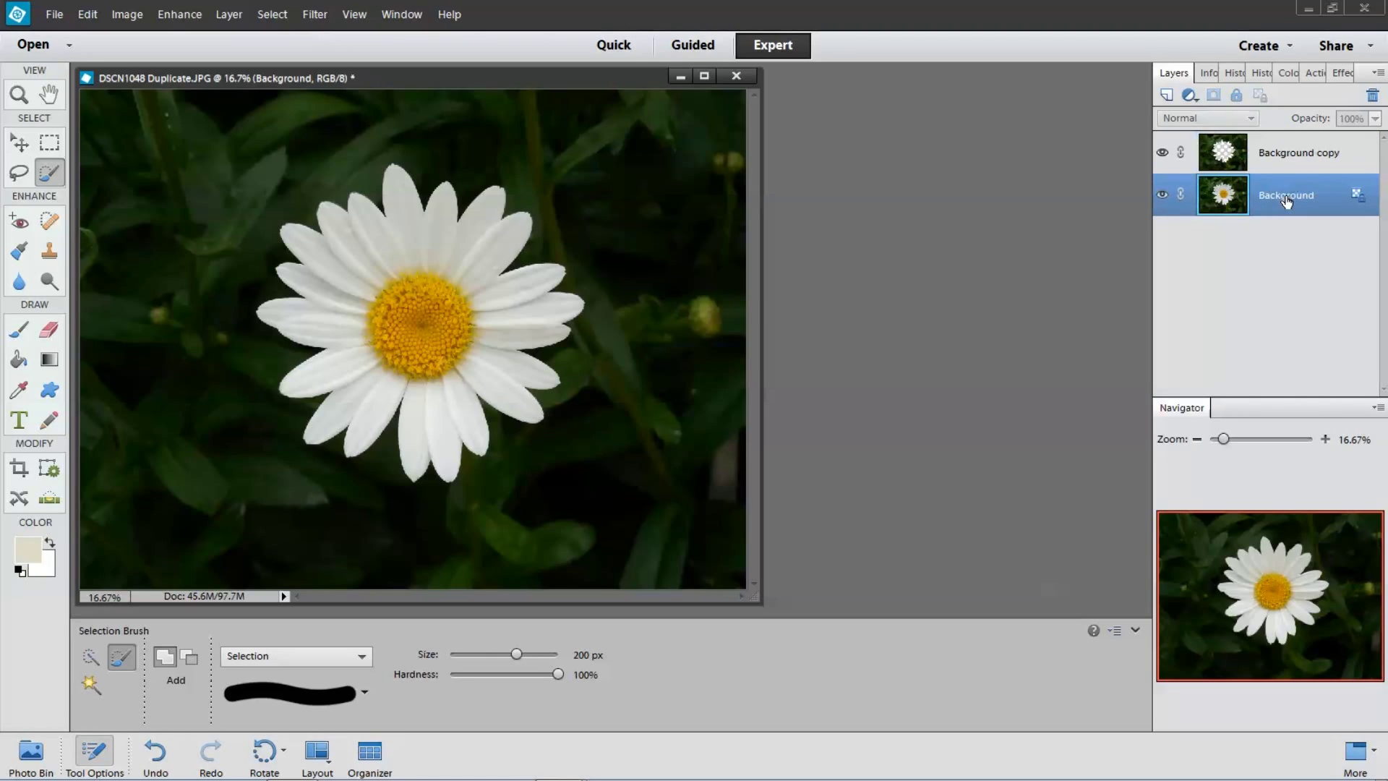
pyautogui.click(1285, 155)
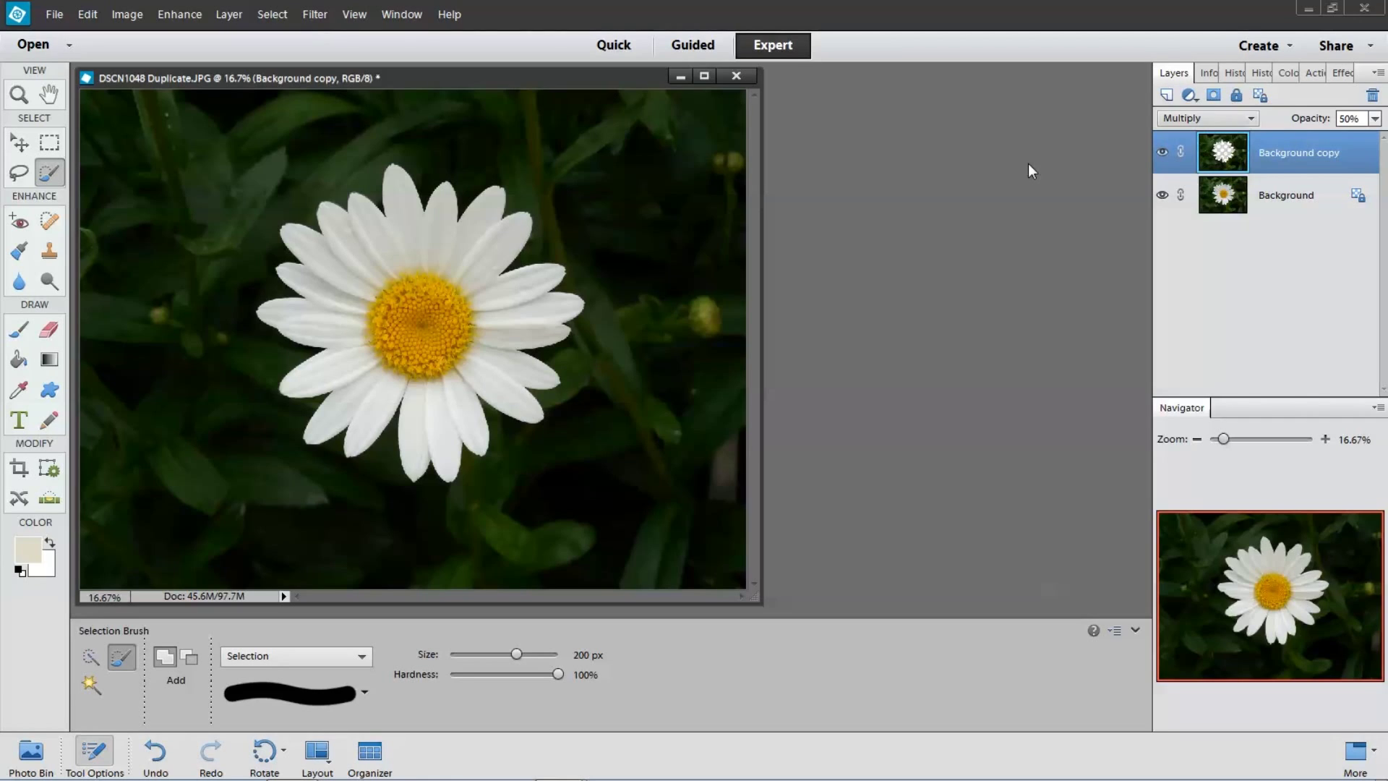
pyautogui.hotkey('ctrl', 'alt', 'shift', 'e')
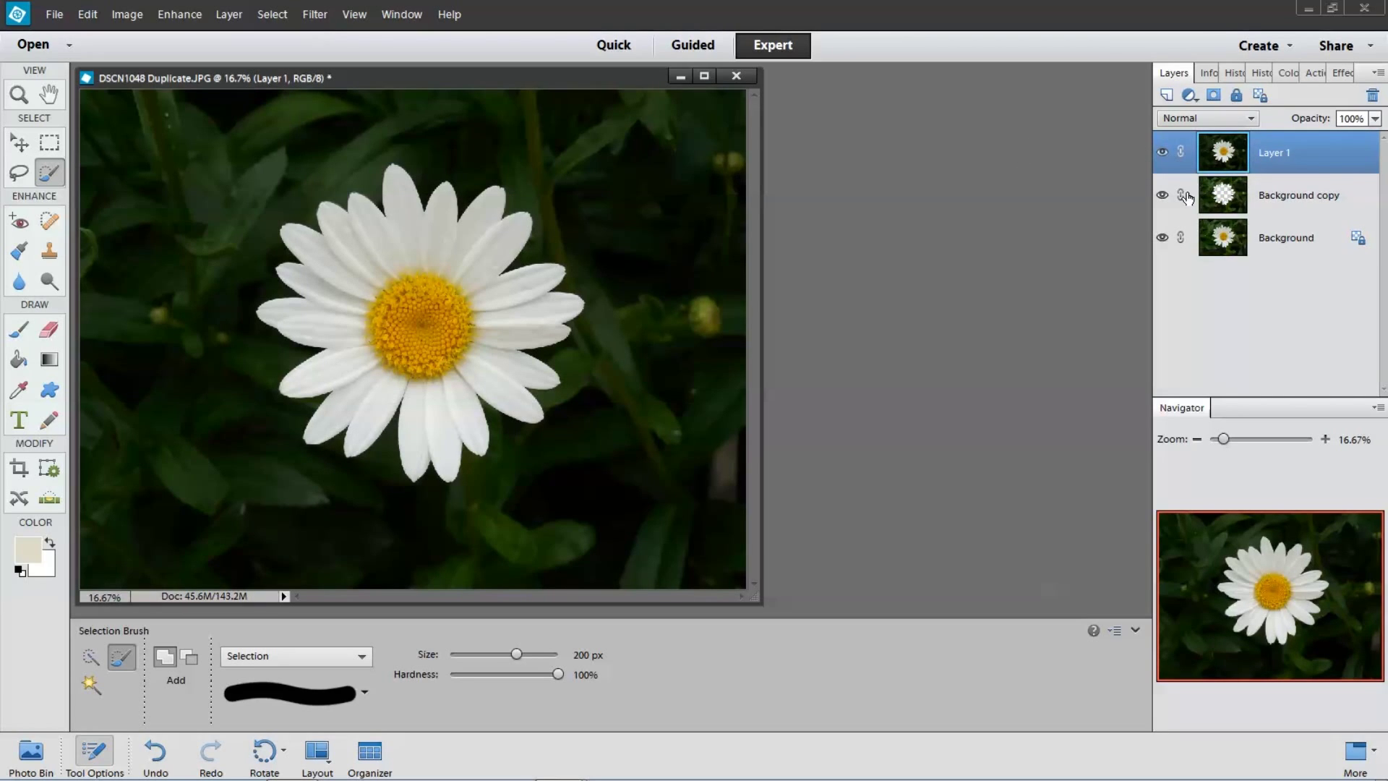
# Step: Check the merged layer by hiding and restoring the Background copy and Background layers
pyautogui.click(1162, 197)
pyautogui.click(1161, 239)
pyautogui.click(1161, 238)
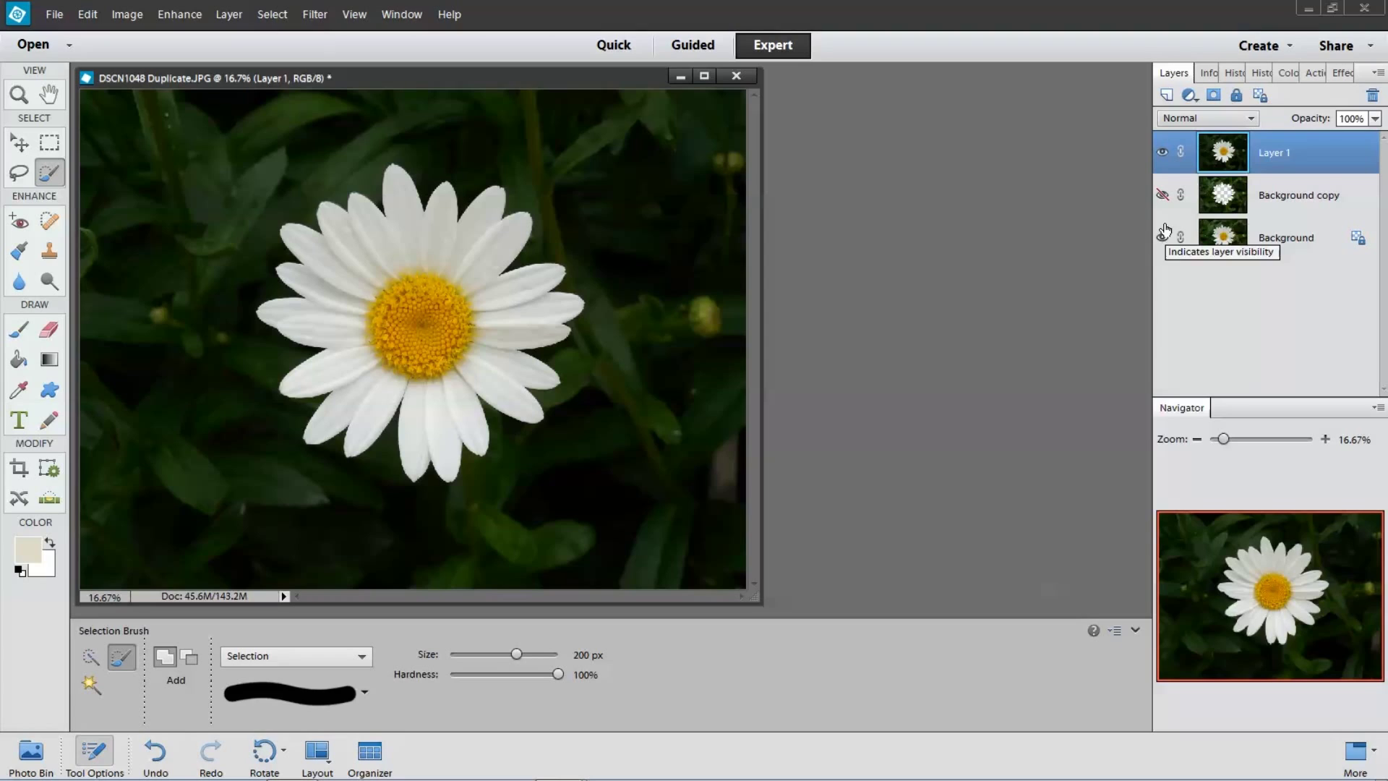
pyautogui.click(1163, 196)
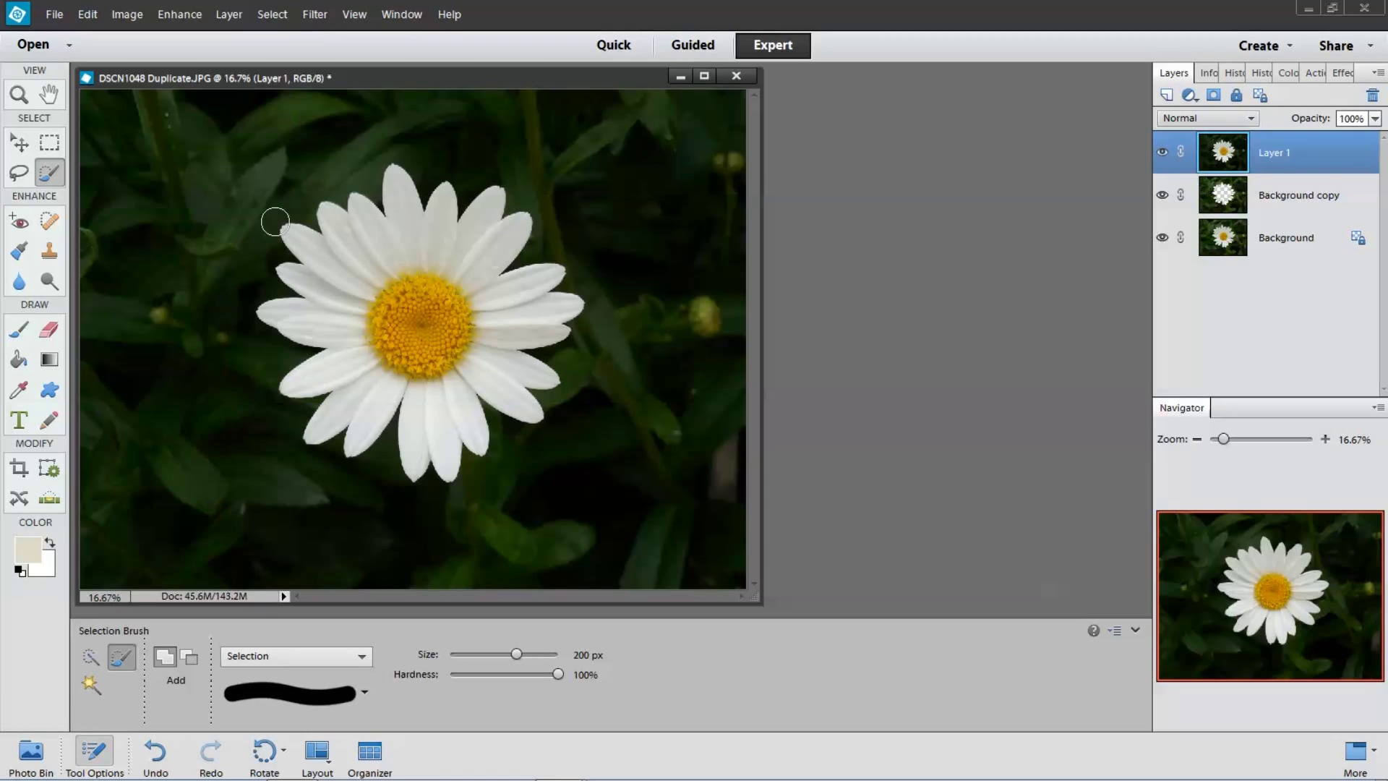
# Step: Crop the photo closer around the daisy with no aspect-ratio restriction, leaving a margin of dark foliage on all sides
pyautogui.click(20, 468)
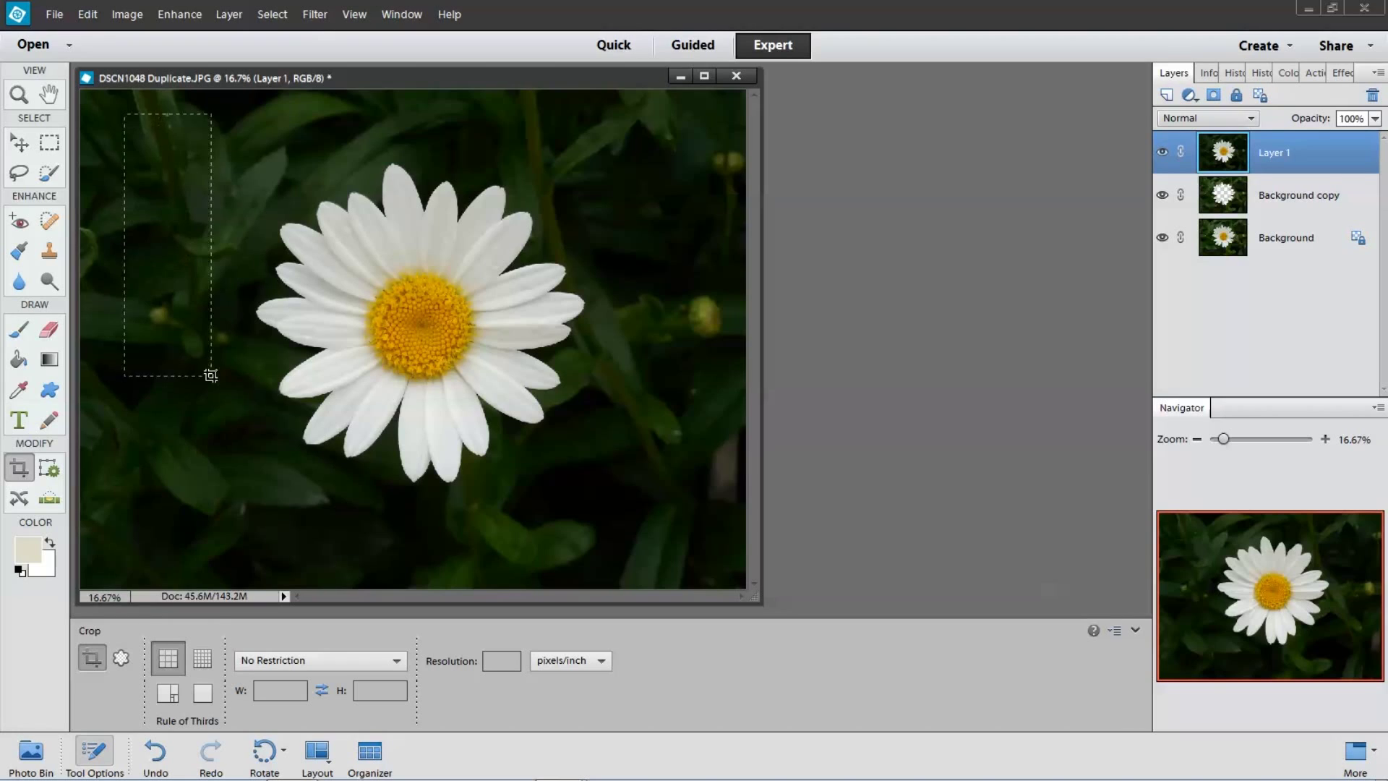
pyautogui.moveTo(210, 375); pyautogui.dragTo(631, 582)
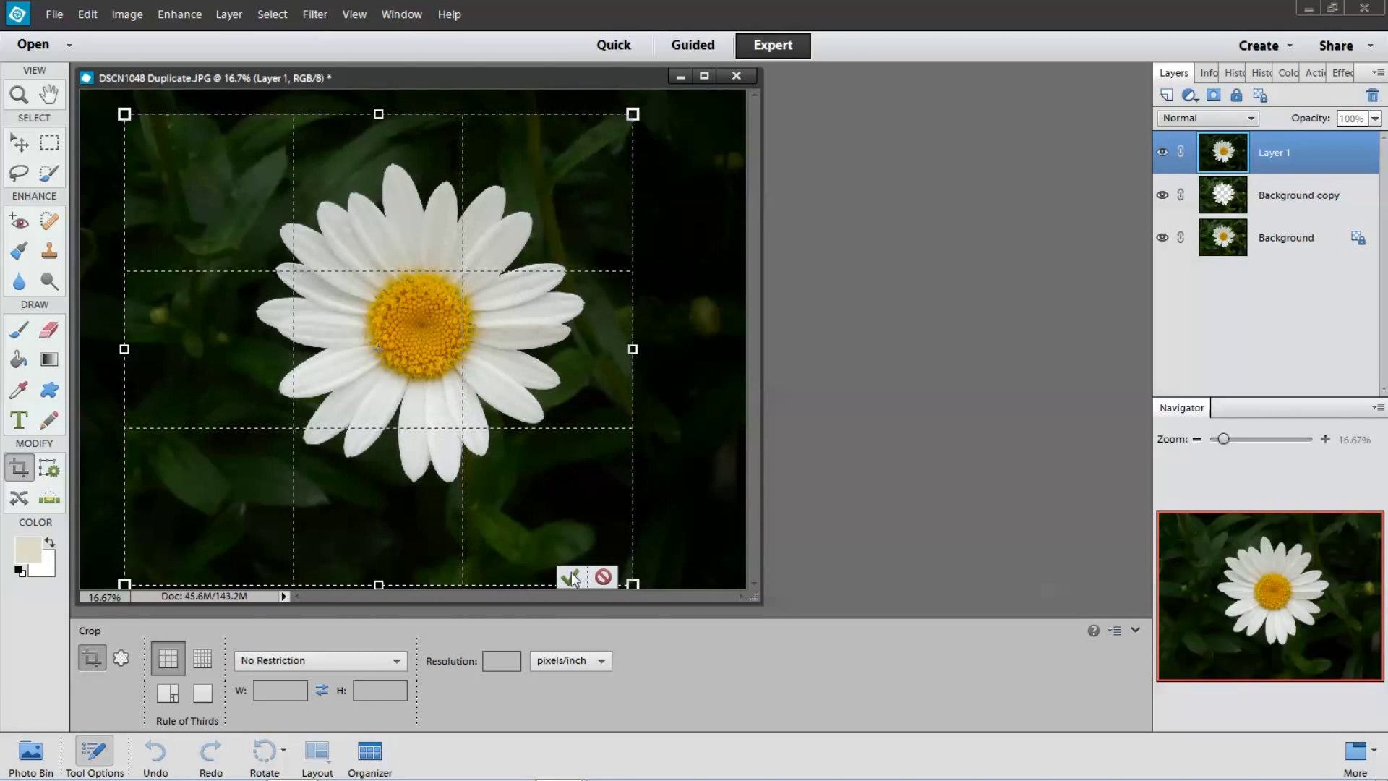
pyautogui.click(571, 577)
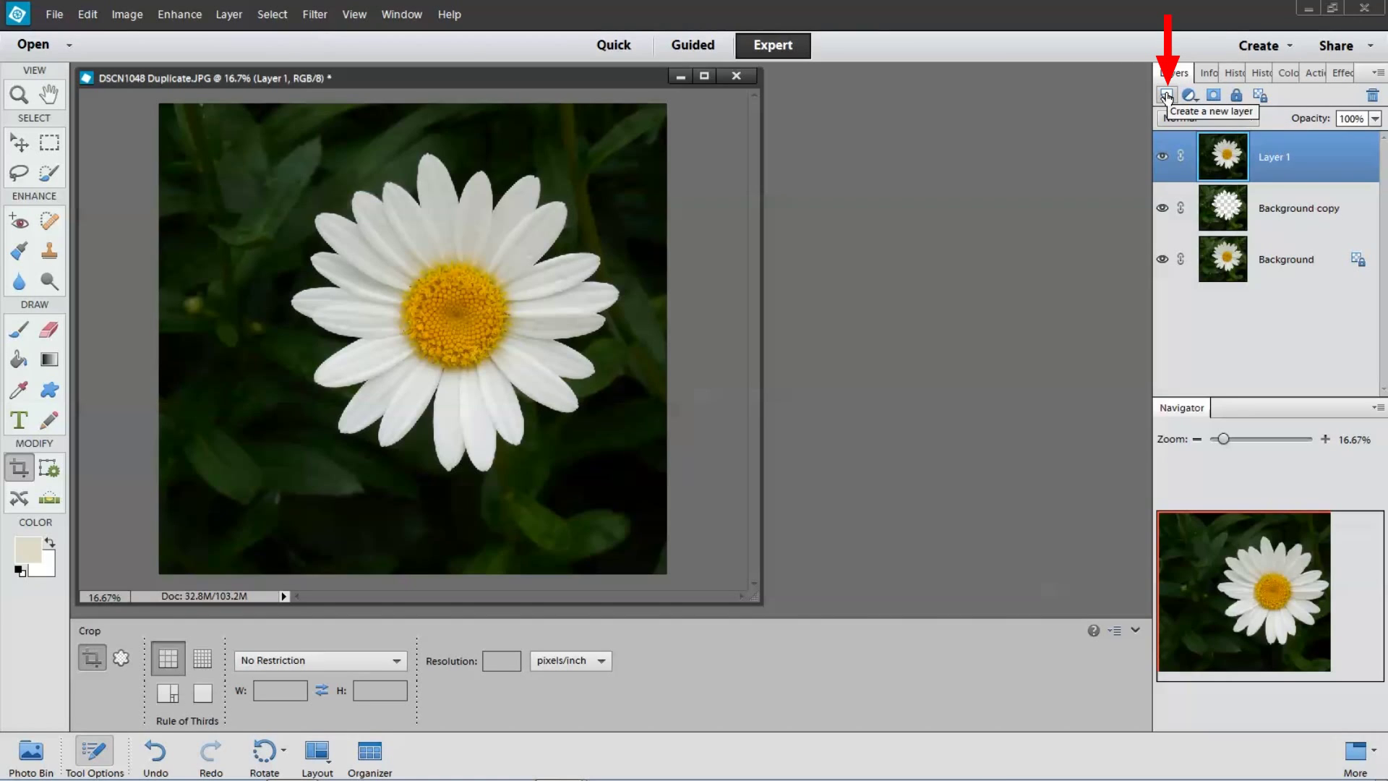
# Step: Add a new layer above Layer 1 and fill it with black in Normal mode at 100% opacity
pyautogui.click(1166, 96)
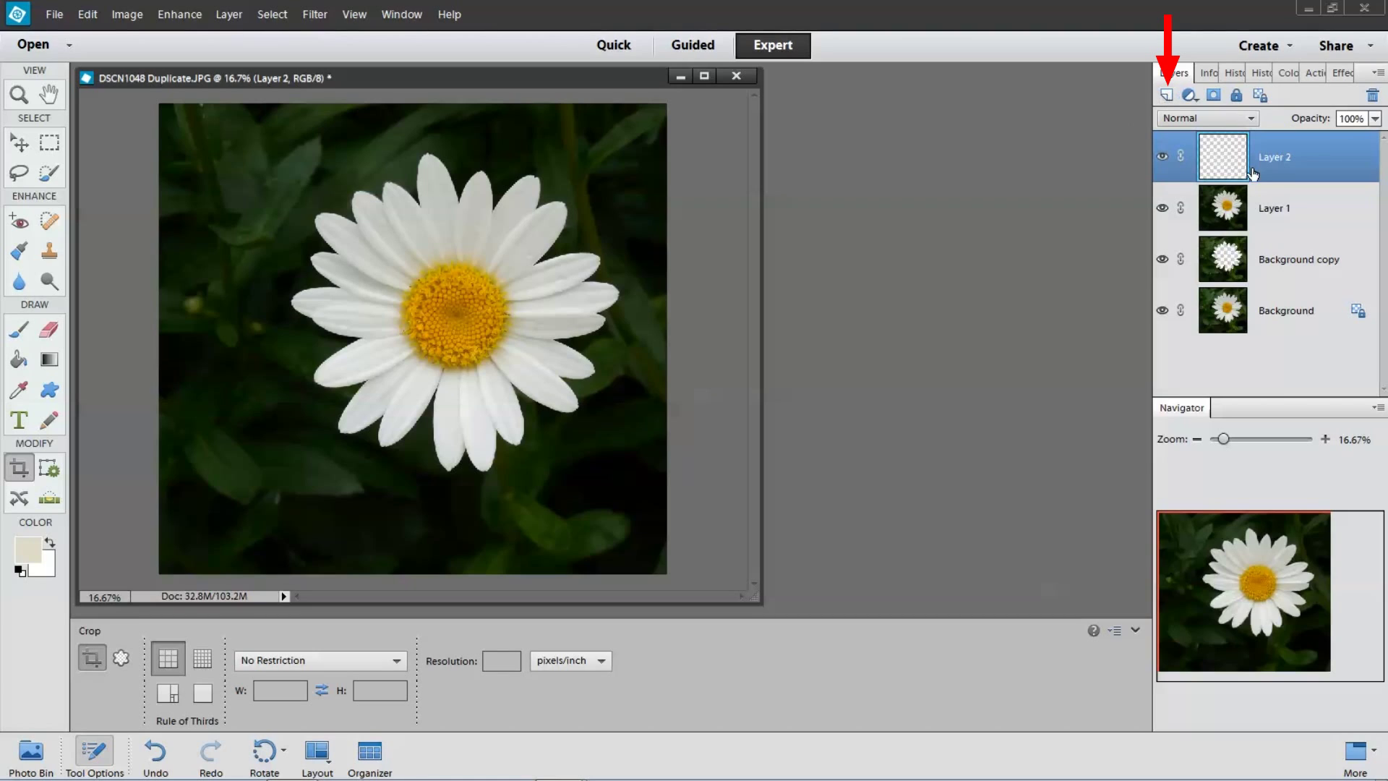
pyautogui.click(87, 14)
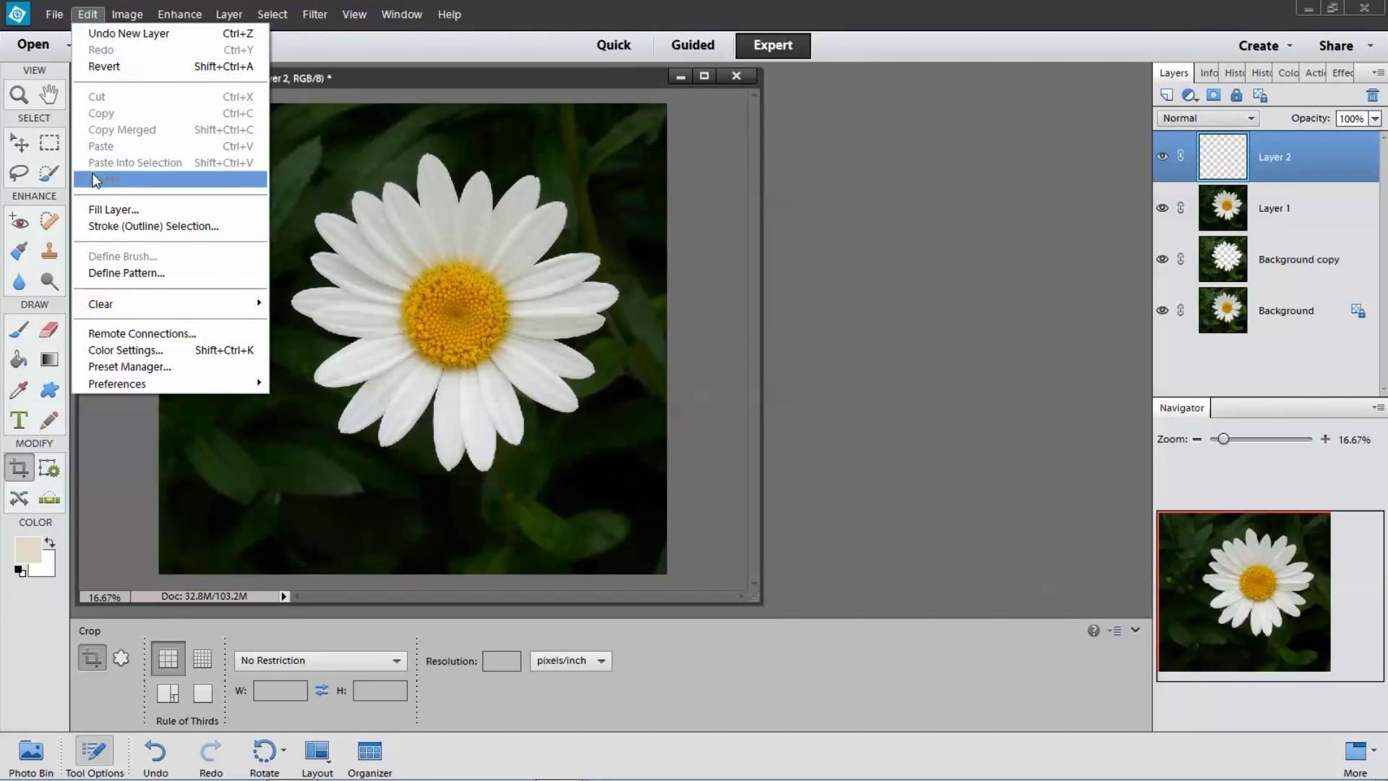
pyautogui.click(101, 210)
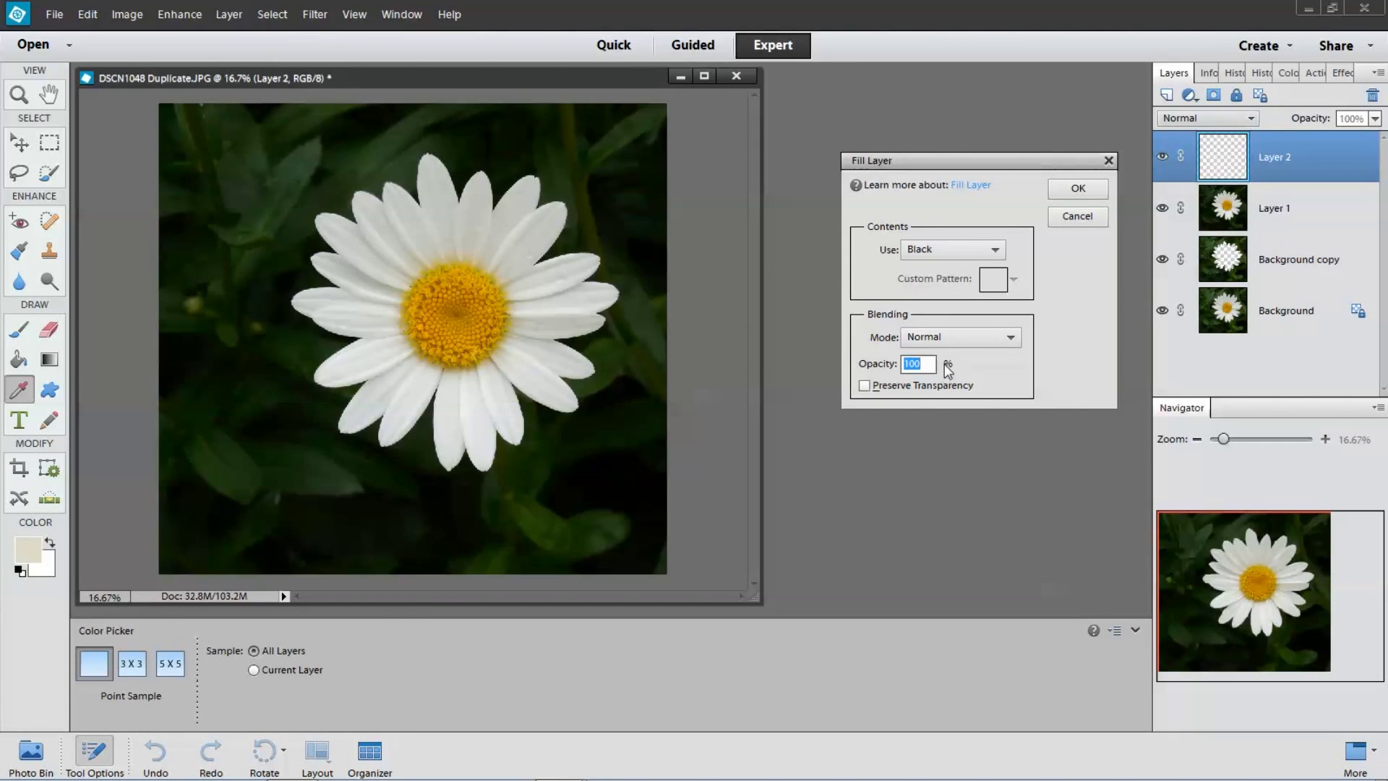
pyautogui.click(1077, 190)
pyautogui.press('c')
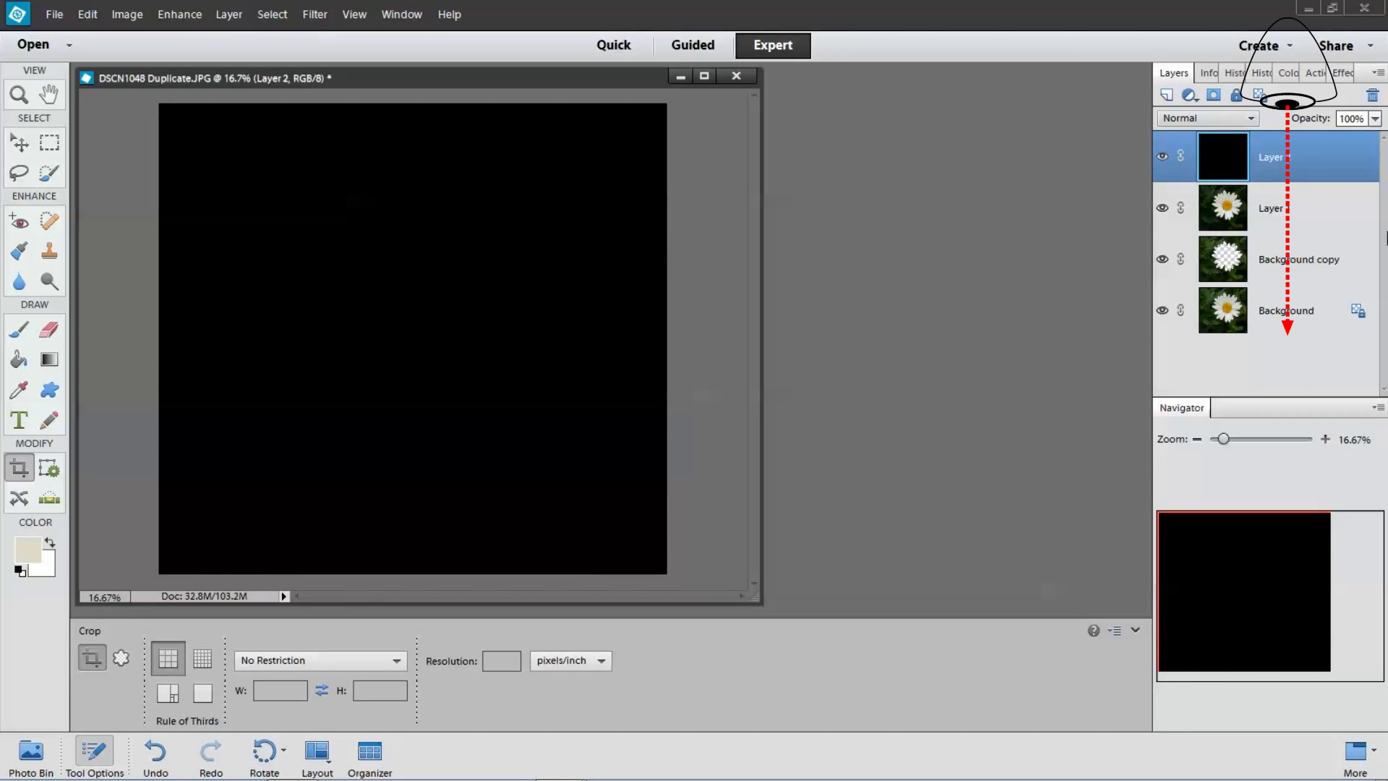
# Step: Lower the black-filled layer's opacity to 29%
pyautogui.click(1375, 118)
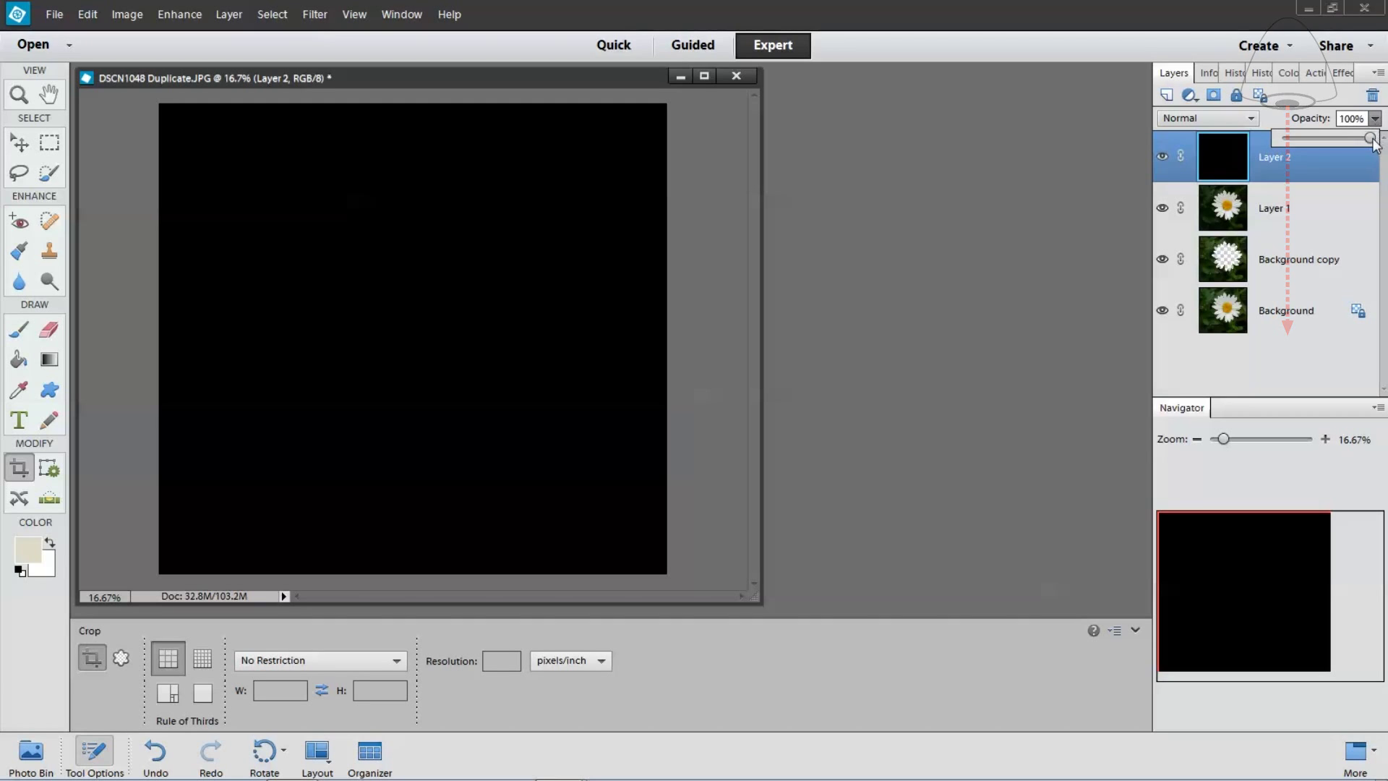
pyautogui.moveTo(1373, 144); pyautogui.dragTo(1303, 143)
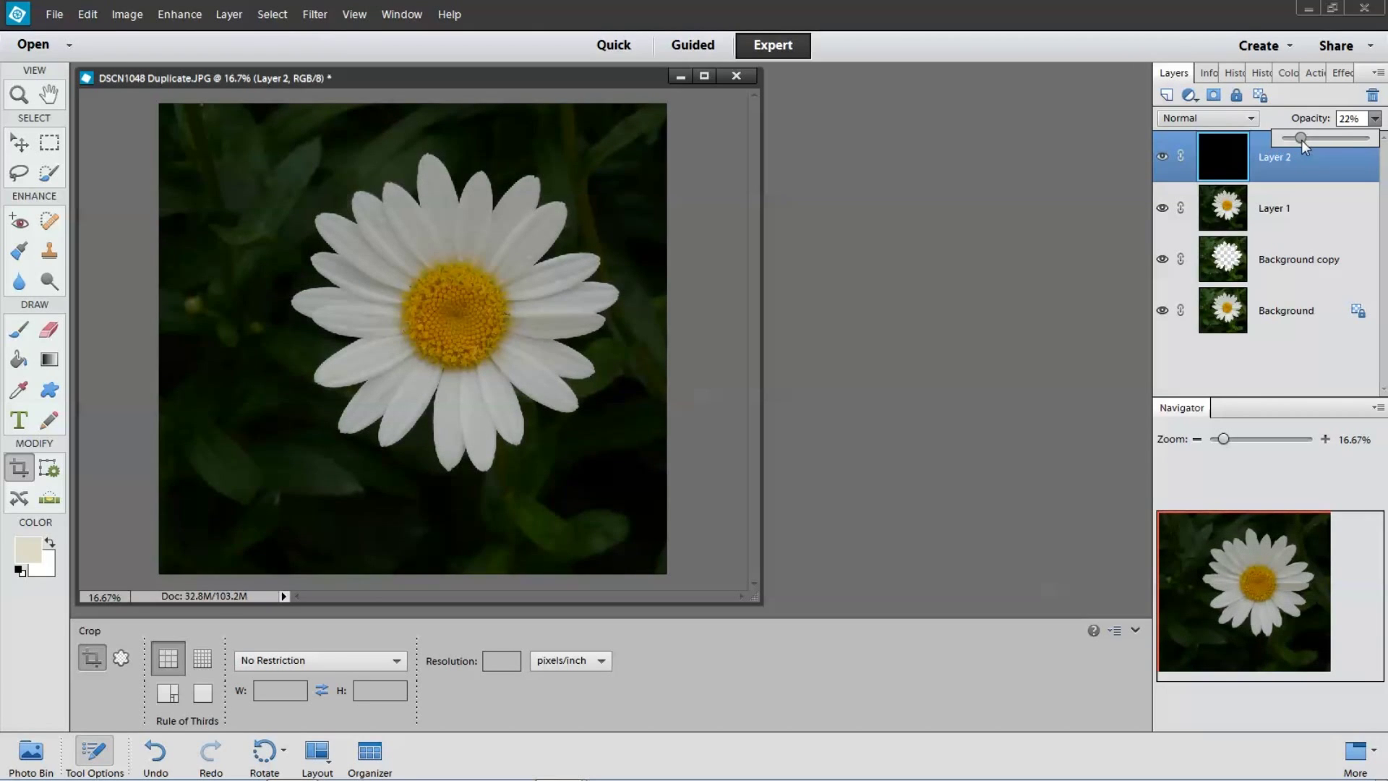
pyautogui.moveTo(1302, 141); pyautogui.dragTo(1303, 140)
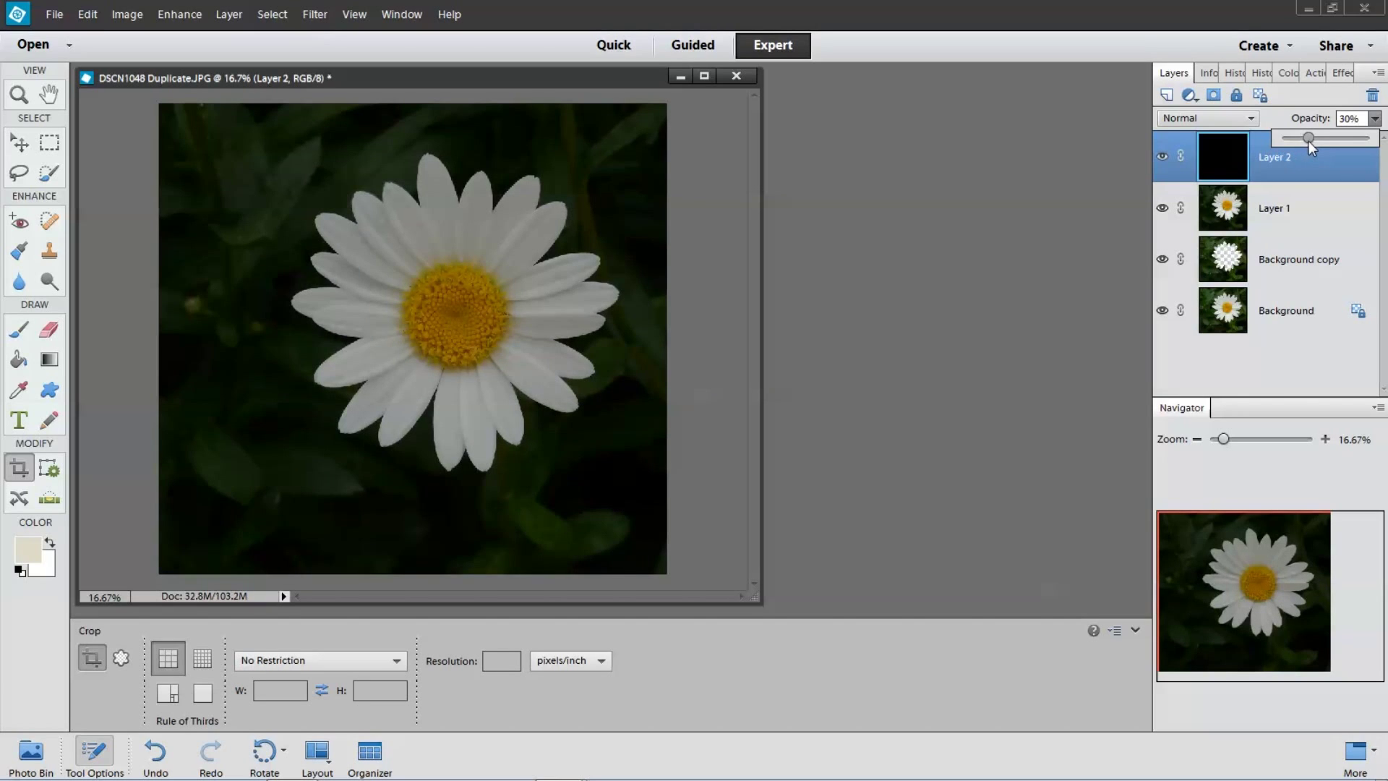
pyautogui.click(937, 255)
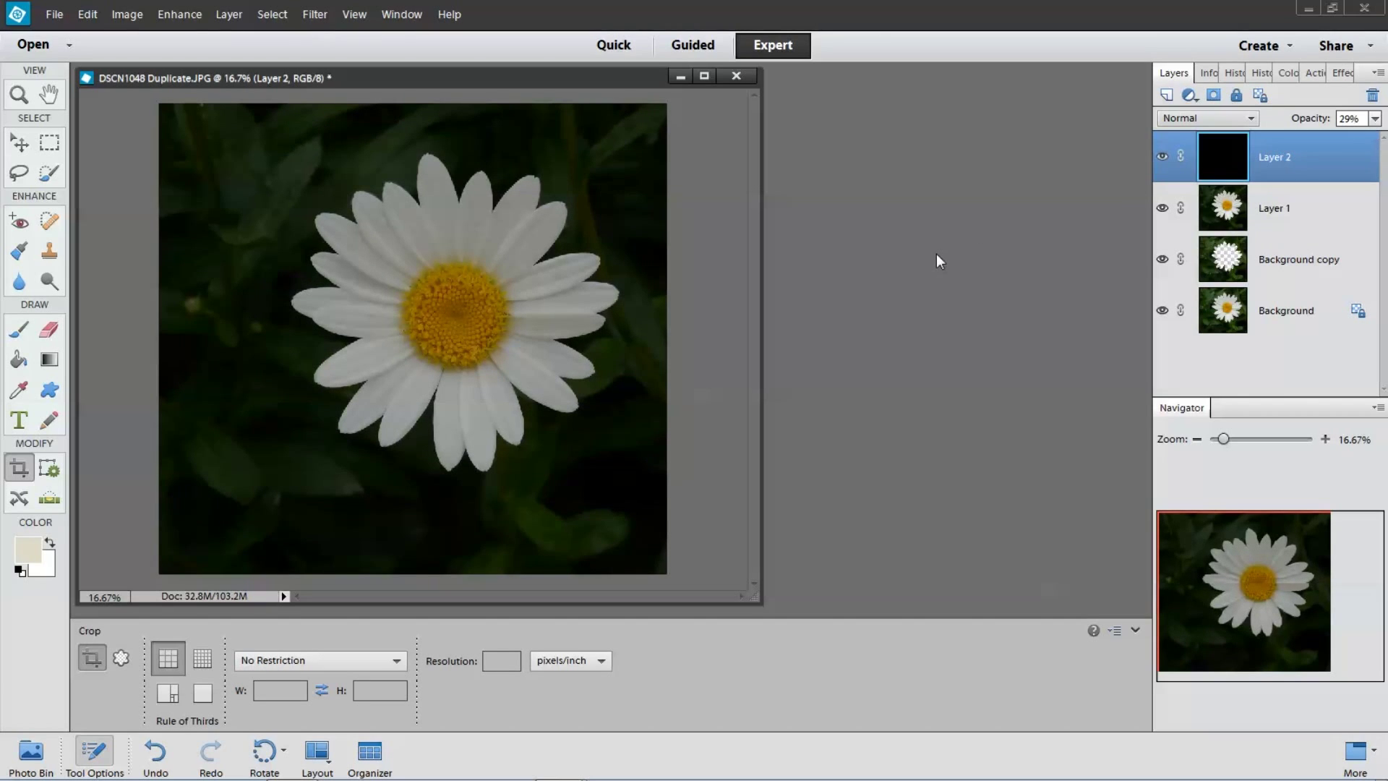
# Step: Partly erase the black layer over the daisy's petals and centre using a soft 701 px Eraser brush at 30% opacity
pyautogui.click(49, 333)
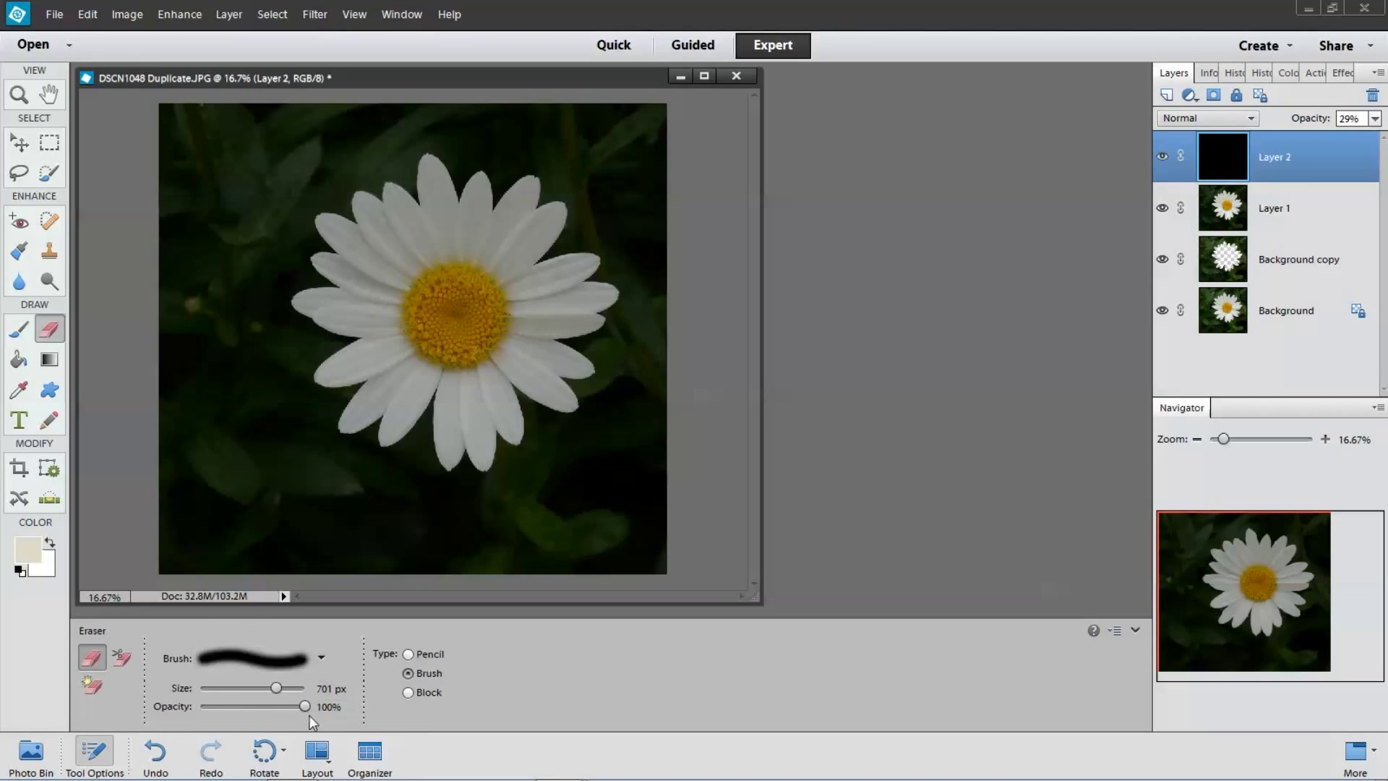
pyautogui.moveTo(306, 710); pyautogui.dragTo(249, 713)
pyautogui.moveTo(455, 310)
pyautogui.mouseDown()
pyautogui.moveTo(487, 281)
pyautogui.moveTo(439, 303)
pyautogui.moveTo(449, 368)
pyautogui.moveTo(519, 301)
pyautogui.moveTo(467, 254)
pyautogui.moveTo(367, 330)
pyautogui.moveTo(418, 380)
pyautogui.moveTo(548, 307)
pyautogui.moveTo(522, 241)
pyautogui.moveTo(430, 216)
pyautogui.moveTo(374, 260)
pyautogui.moveTo(370, 353)
pyautogui.moveTo(419, 401)
pyautogui.moveTo(496, 407)
pyautogui.moveTo(558, 364)
pyautogui.moveTo(572, 262)
pyautogui.moveTo(447, 200)
pyautogui.moveTo(382, 222)
pyautogui.moveTo(325, 307)
pyautogui.moveTo(337, 361)
pyautogui.moveTo(428, 434)
pyautogui.moveTo(496, 426)
pyautogui.moveTo(588, 324)
pyautogui.moveTo(588, 271)
pyautogui.moveTo(506, 159)
pyautogui.moveTo(333, 173)
pyautogui.moveTo(286, 219)
pyautogui.moveTo(287, 351)
pyautogui.moveTo(334, 429)
pyautogui.moveTo(437, 470)
pyautogui.moveTo(530, 459)
pyautogui.moveTo(615, 334)
pyautogui.mouseUp()
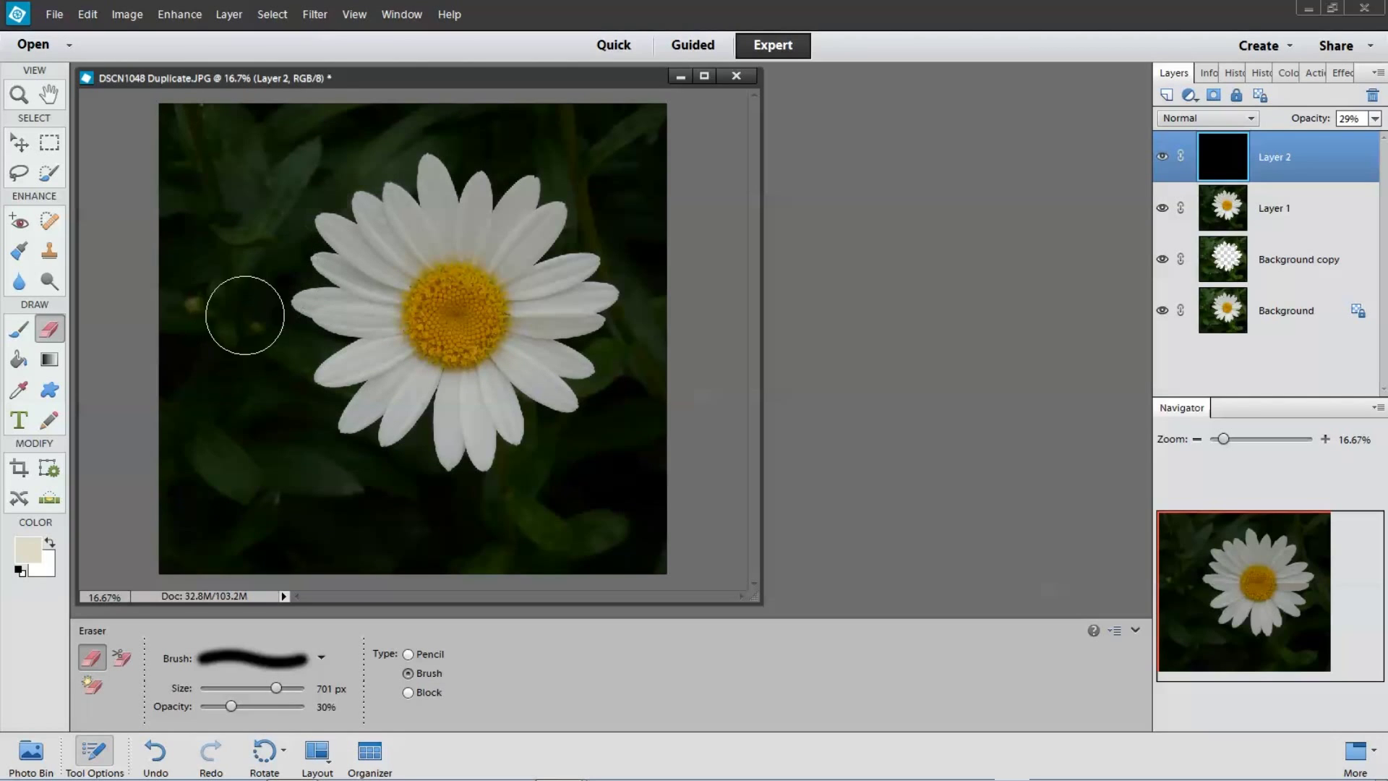
pyautogui.moveTo(311, 310); pyautogui.dragTo(470, 289)
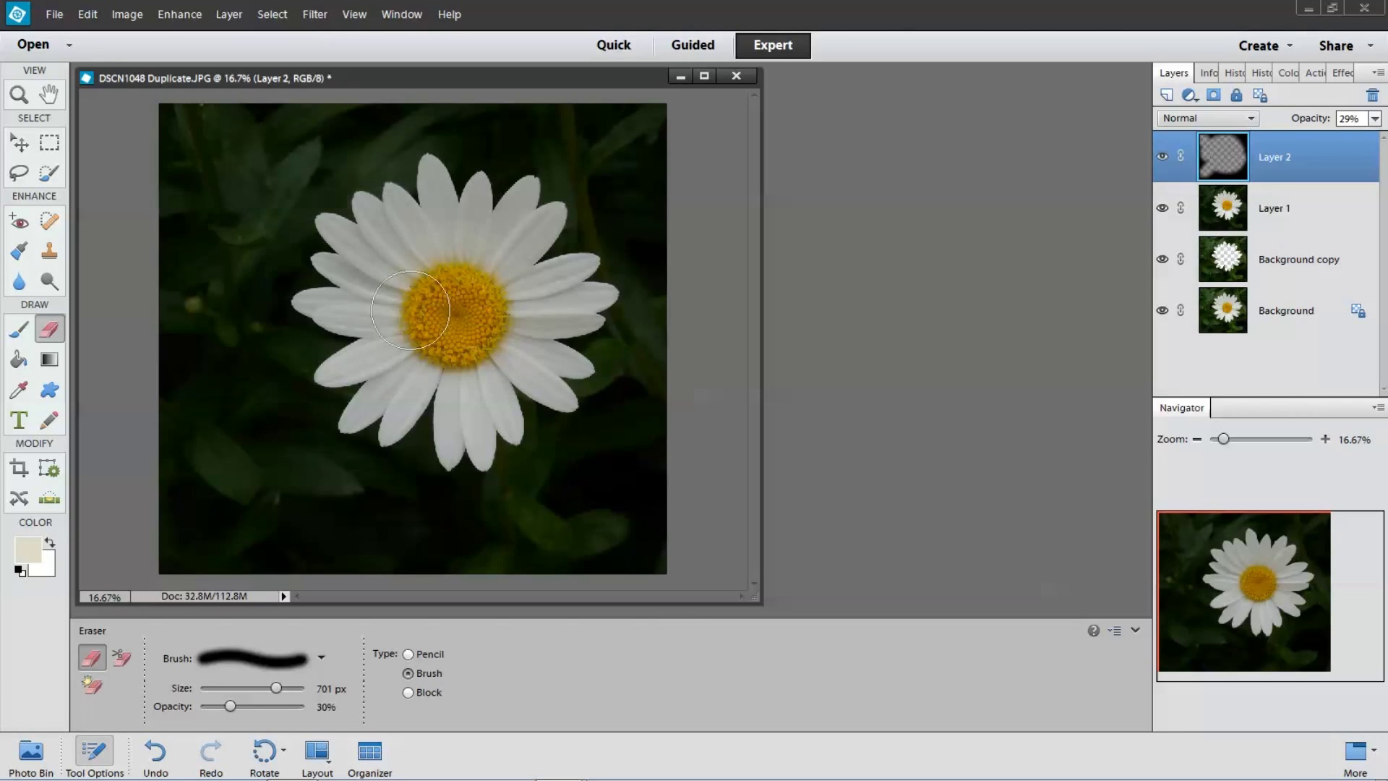
pyautogui.moveTo(491, 210)
pyautogui.mouseDown()
pyautogui.moveTo(310, 272)
pyautogui.moveTo(325, 347)
pyautogui.moveTo(362, 405)
pyautogui.moveTo(491, 420)
pyautogui.moveTo(567, 224)
pyautogui.moveTo(366, 186)
pyautogui.moveTo(318, 275)
pyautogui.mouseUp()
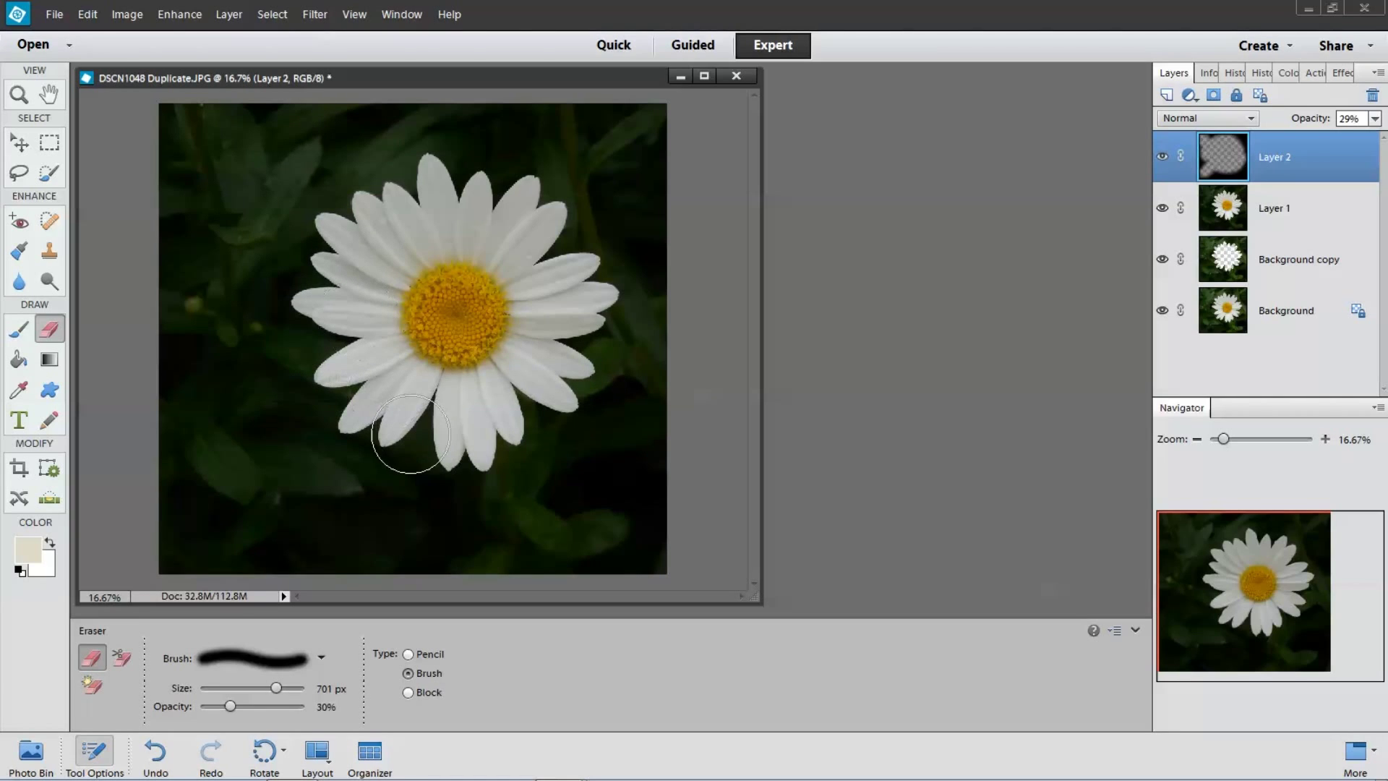
pyautogui.moveTo(470, 418); pyautogui.dragTo(390, 383)
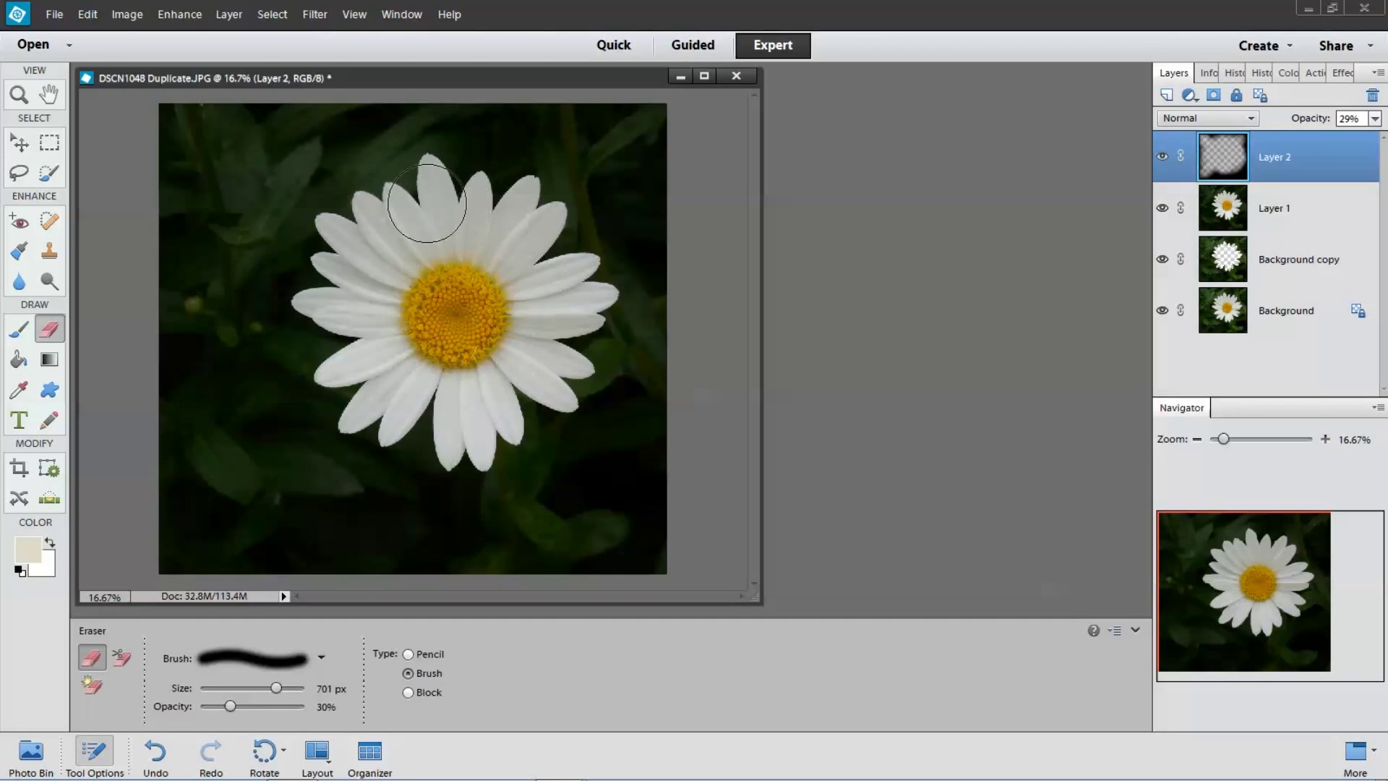
pyautogui.moveTo(434, 248); pyautogui.dragTo(433, 300)
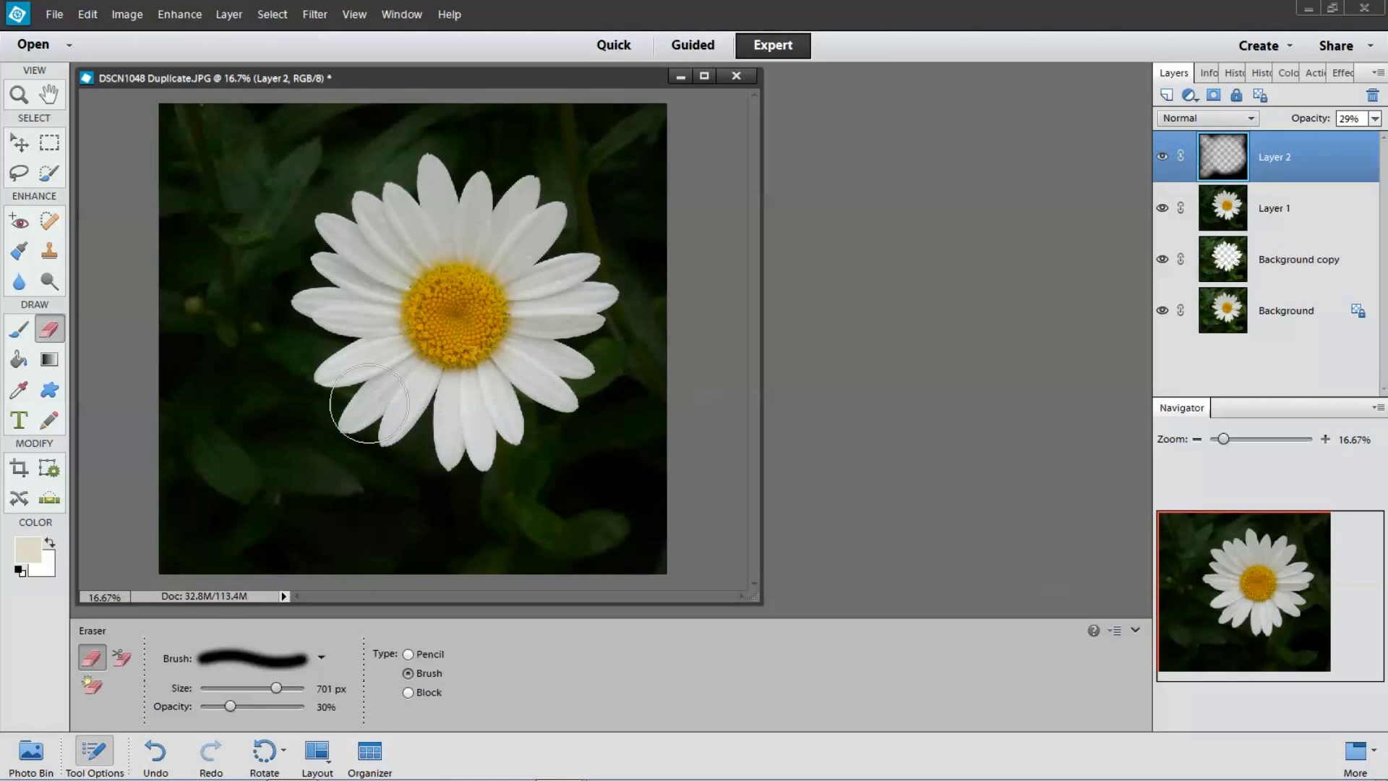
pyautogui.moveTo(402, 383); pyautogui.dragTo(362, 426)
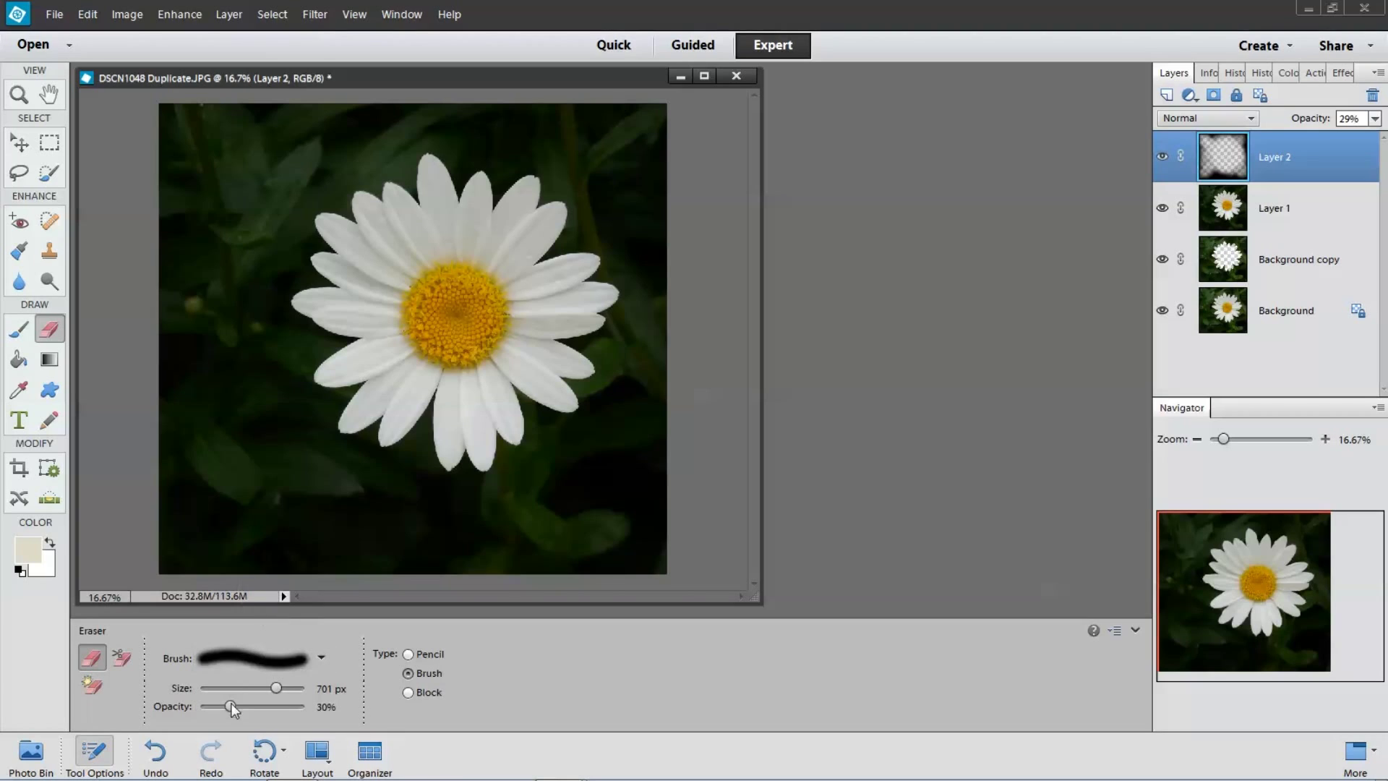
# Step: Set the Eraser's opacity to 100% and completely erase the black layer over the daisy
pyautogui.moveTo(230, 705); pyautogui.dragTo(334, 729)
pyautogui.moveTo(455, 311)
pyautogui.mouseDown()
pyautogui.moveTo(420, 335)
pyautogui.moveTo(491, 353)
pyautogui.moveTo(501, 276)
pyautogui.moveTo(451, 244)
pyautogui.moveTo(405, 295)
pyautogui.moveTo(436, 401)
pyautogui.moveTo(485, 377)
pyautogui.moveTo(513, 255)
pyautogui.moveTo(495, 223)
pyautogui.moveTo(411, 207)
pyautogui.moveTo(369, 244)
pyautogui.moveTo(335, 310)
pyautogui.moveTo(339, 360)
pyautogui.moveTo(370, 411)
pyautogui.moveTo(424, 441)
pyautogui.moveTo(495, 440)
pyautogui.moveTo(561, 369)
pyautogui.moveTo(577, 327)
pyautogui.moveTo(562, 245)
pyautogui.moveTo(524, 206)
pyautogui.moveTo(416, 192)
pyautogui.moveTo(361, 215)
pyautogui.moveTo(321, 292)
pyautogui.moveTo(329, 362)
pyautogui.moveTo(481, 389)
pyautogui.moveTo(499, 287)
pyautogui.moveTo(441, 278)
pyautogui.moveTo(385, 341)
pyautogui.moveTo(365, 418)
pyautogui.moveTo(379, 446)
pyautogui.moveTo(522, 434)
pyautogui.moveTo(571, 387)
pyautogui.moveTo(583, 287)
pyautogui.moveTo(562, 242)
pyautogui.moveTo(452, 202)
pyautogui.moveTo(395, 197)
pyautogui.moveTo(336, 290)
pyautogui.moveTo(321, 363)
pyautogui.moveTo(443, 386)
pyautogui.moveTo(466, 305)
pyautogui.moveTo(427, 360)
pyautogui.moveTo(466, 332)
pyautogui.mouseUp()
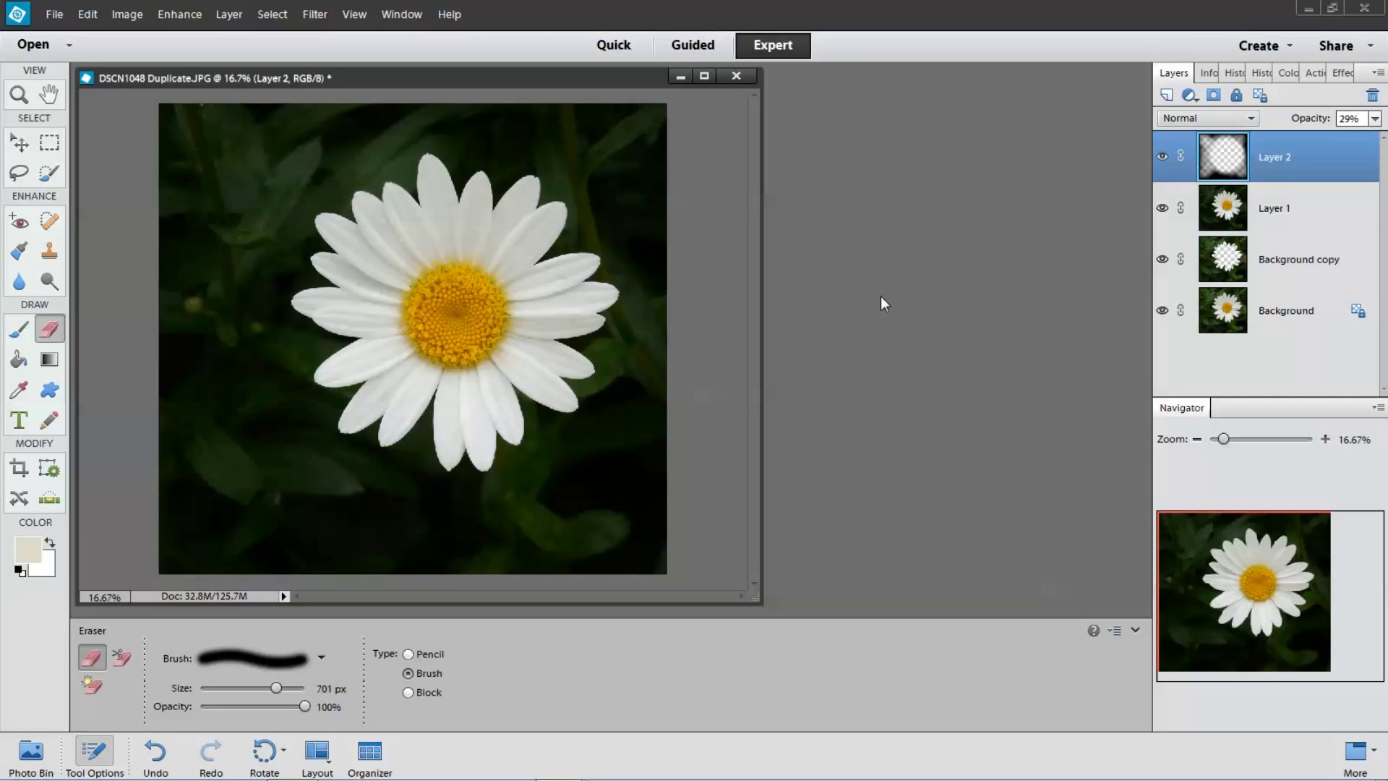
# Step: Stamp all visible layers into a new top layer and save the layered image as DSCN1048 Duplicate in Photoshop format
pyautogui.hotkey('ctrl', 'alt', 'shift', 'e')
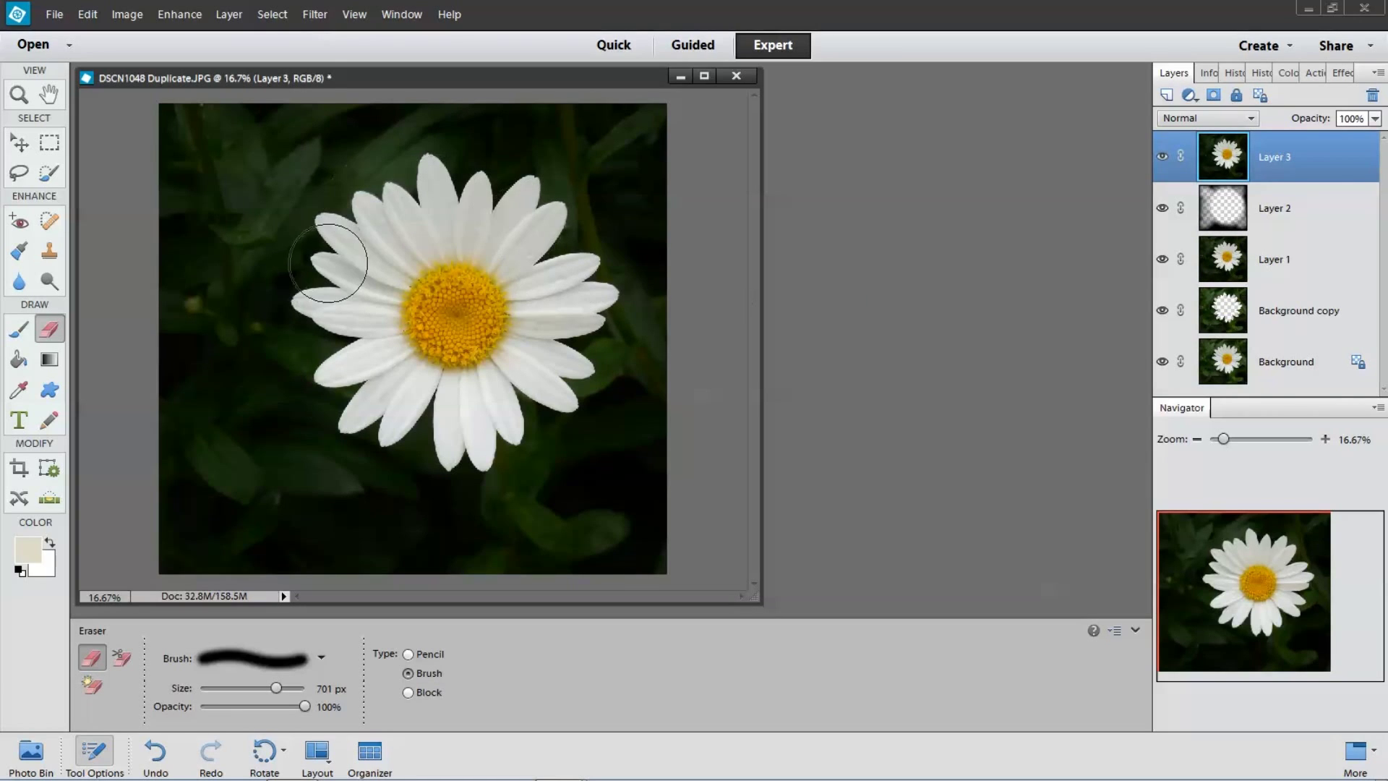
pyautogui.click(52, 16)
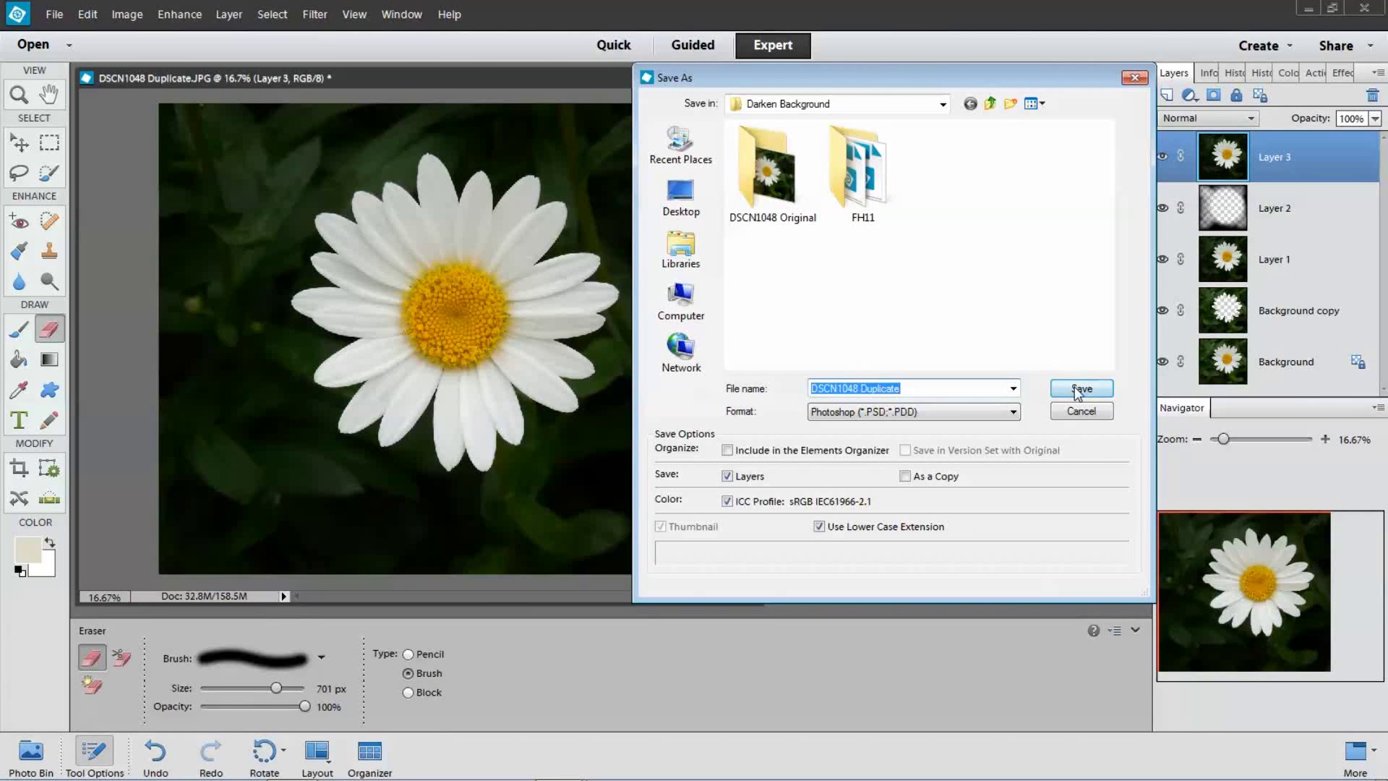
pyautogui.click(1080, 389)
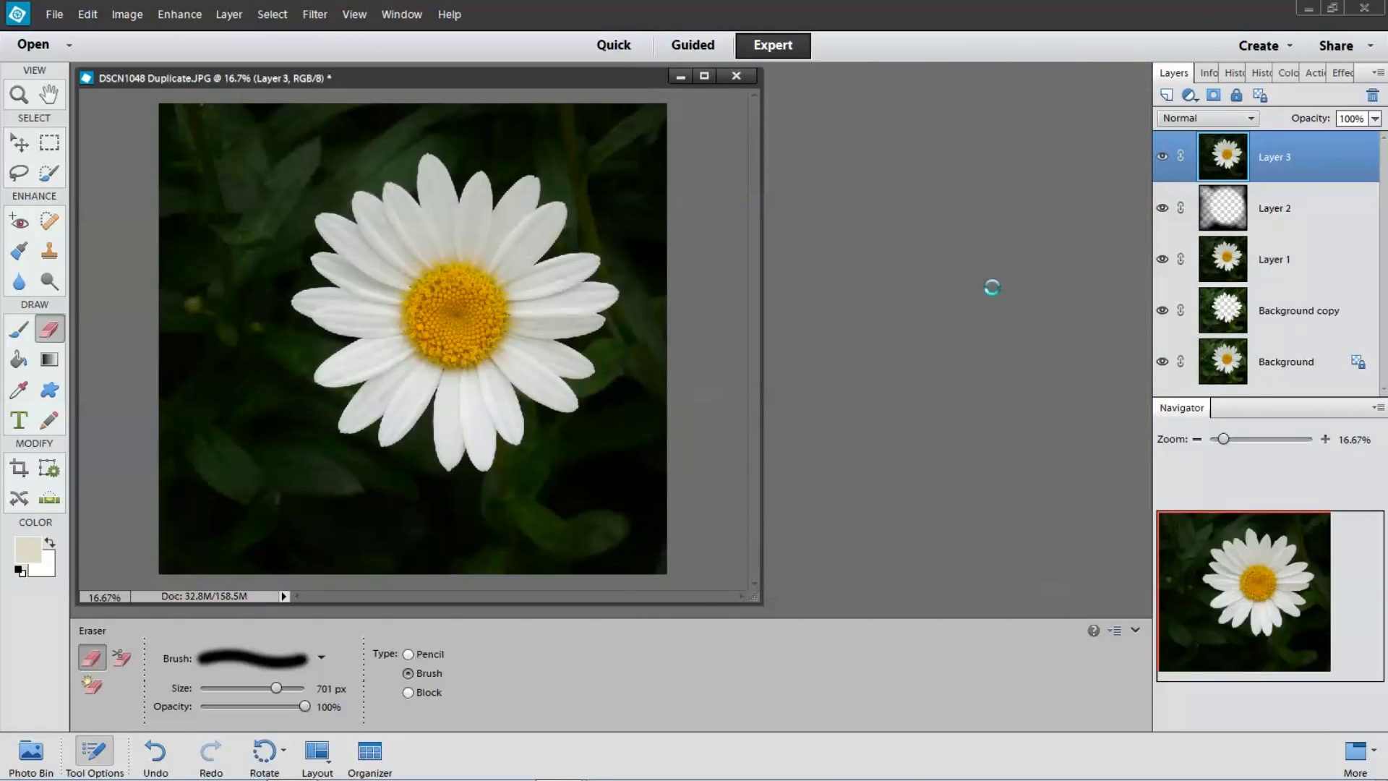